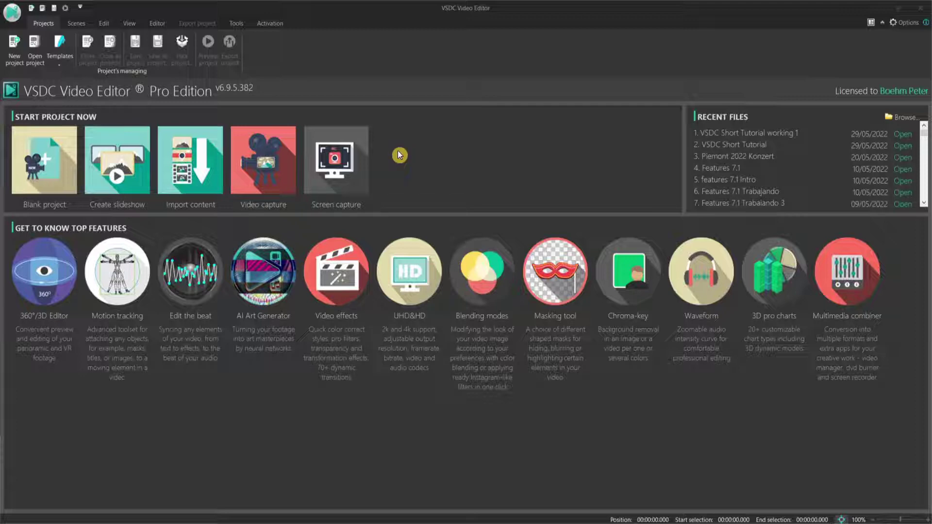
# Create a blank project with Free configuration, Full HD 1920x1080, 30 fps and 44100 Hz.
pyautogui.click(28, 148)
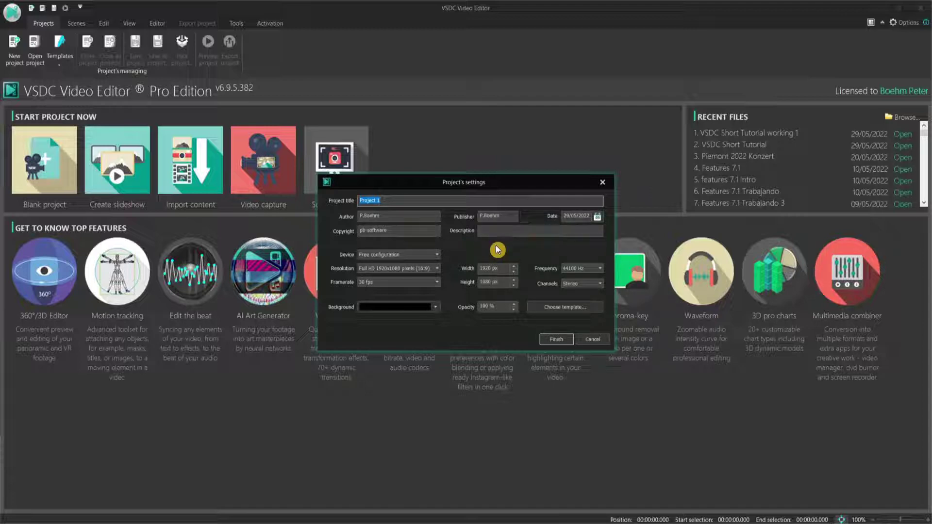
pyautogui.click(437, 255)
pyautogui.click(436, 258)
pyautogui.click(437, 268)
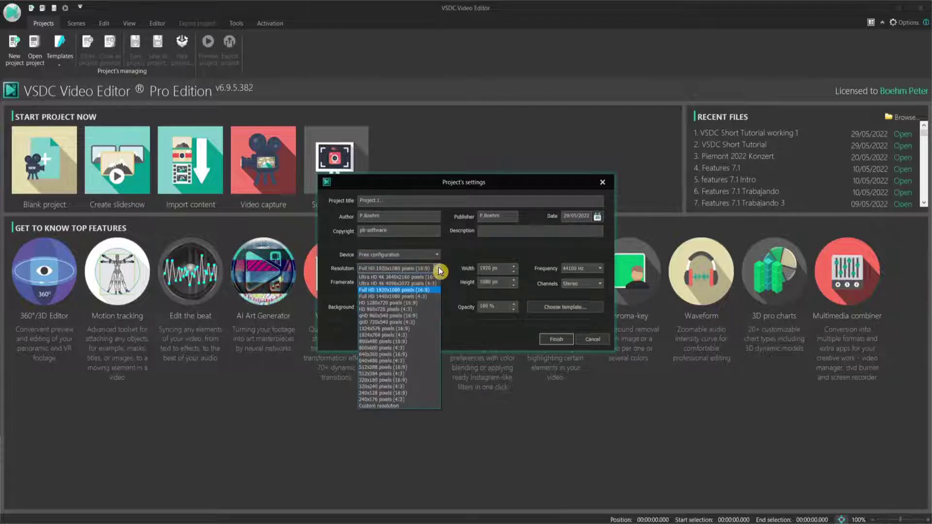
pyautogui.click(438, 267)
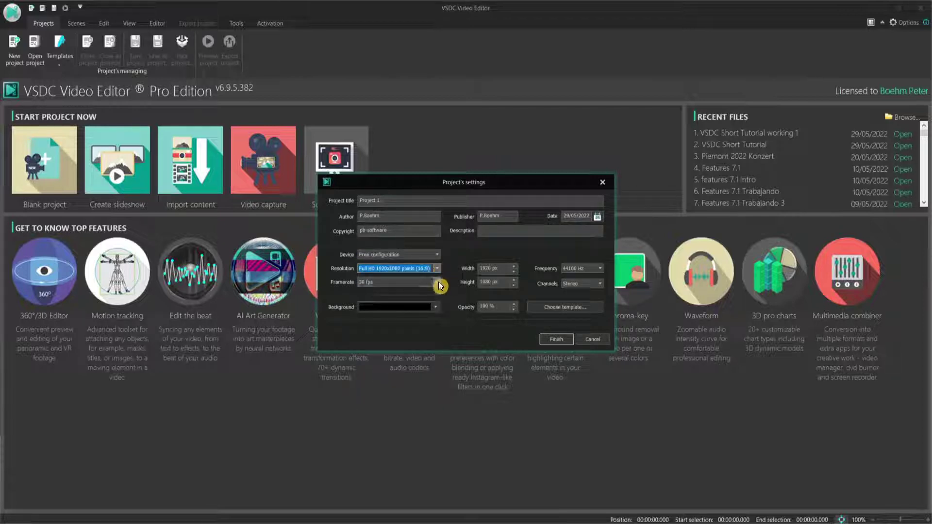
pyautogui.click(437, 281)
pyautogui.click(438, 281)
pyautogui.click(600, 268)
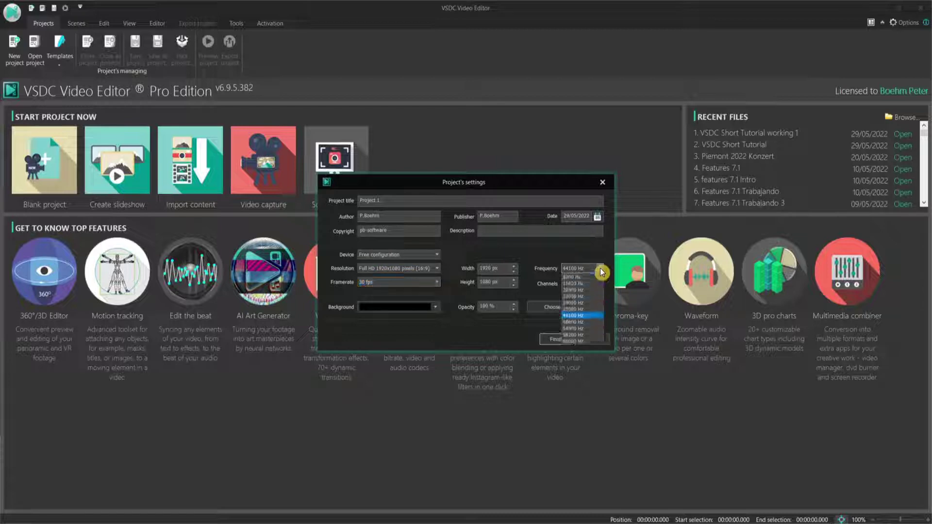
pyautogui.click(601, 270)
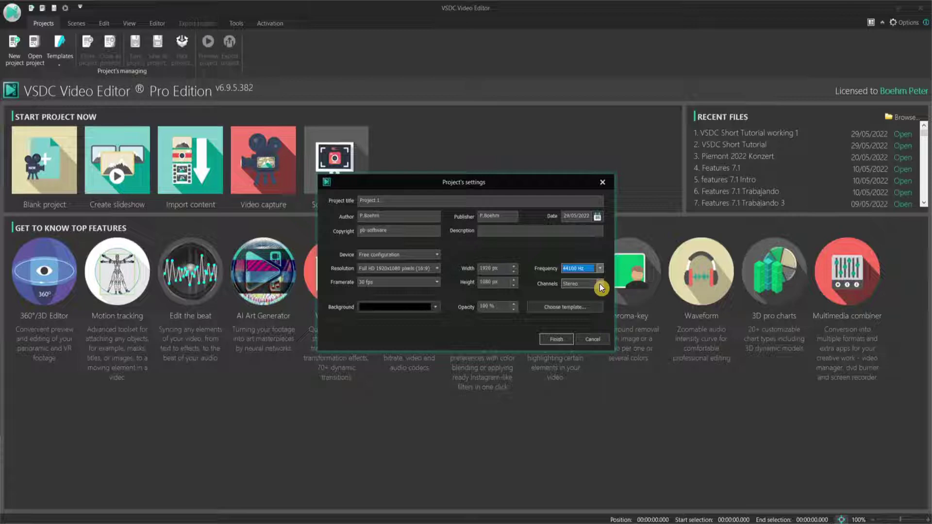
pyautogui.click(558, 340)
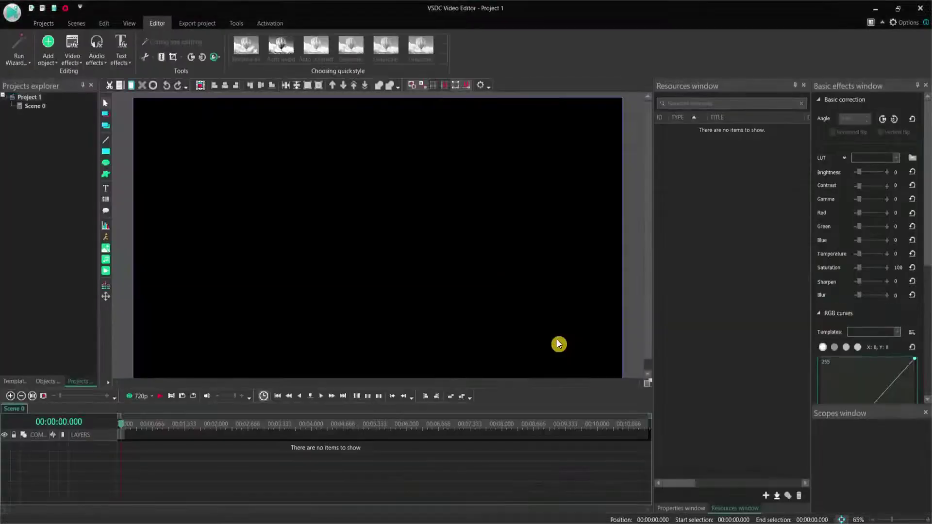
# Hide and re-show the timeline panel, then switch its scale to frames and back to time codes.
pyautogui.click(129, 24)
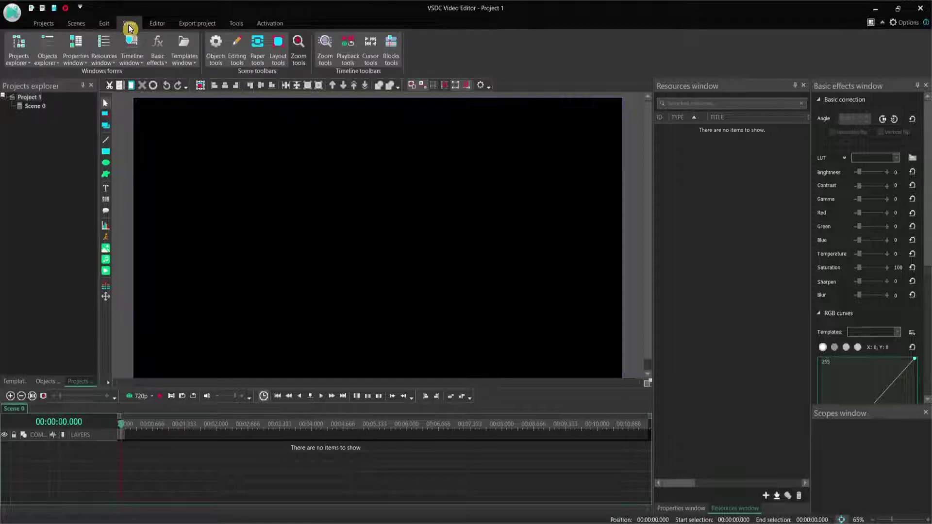
pyautogui.click(133, 51)
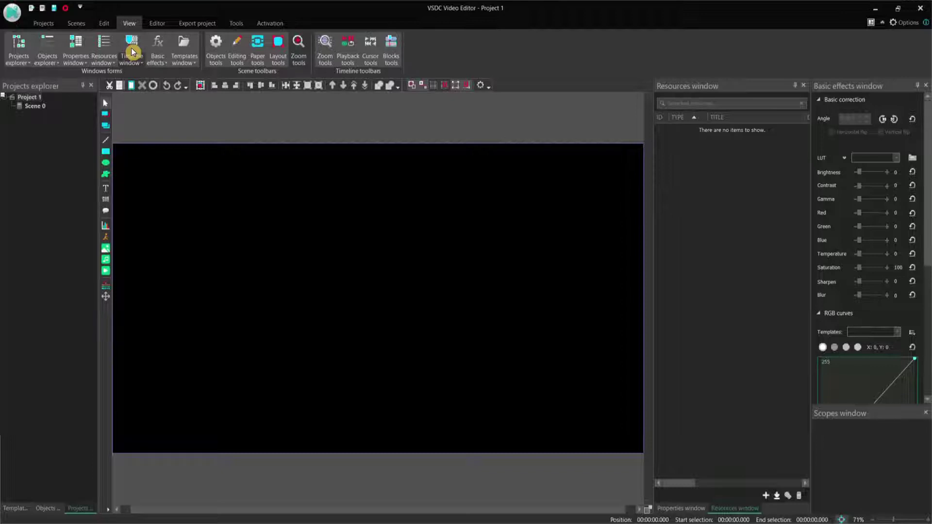
pyautogui.click(132, 52)
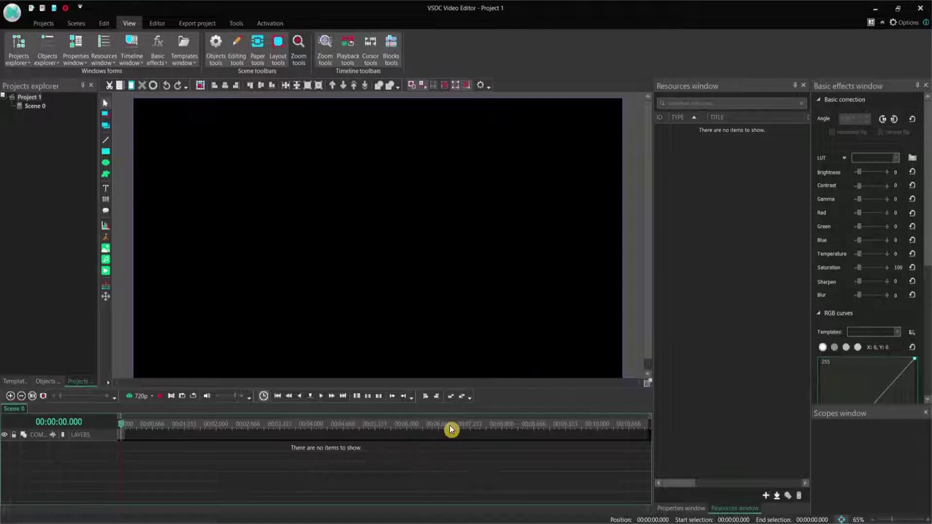
pyautogui.click(265, 397)
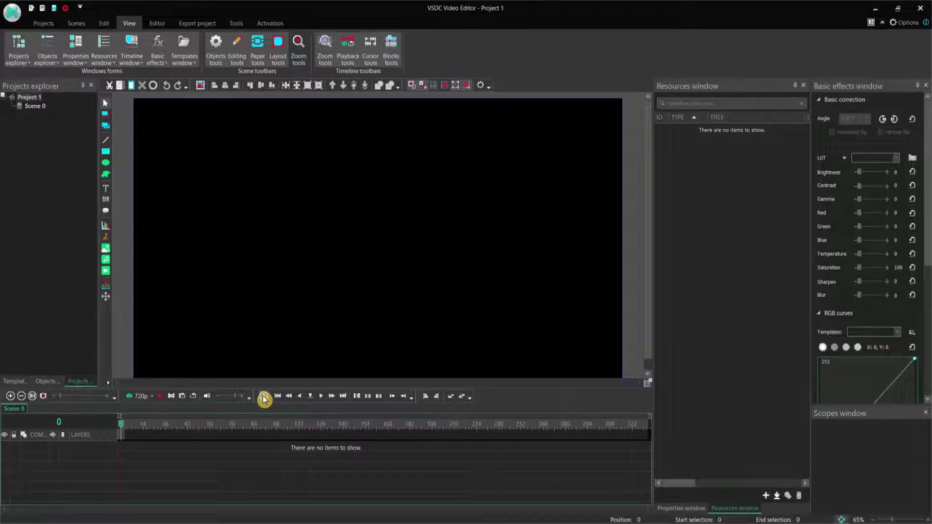
pyautogui.click(265, 397)
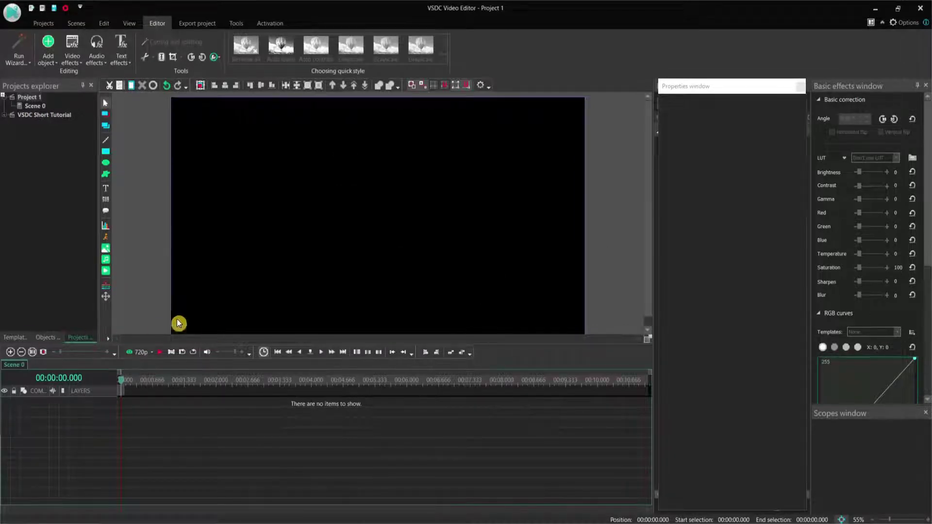
# Add the Squirrel On A Wood clip from the scene start, then select it and adjust the timeline scale.
pyautogui.click(106, 272)
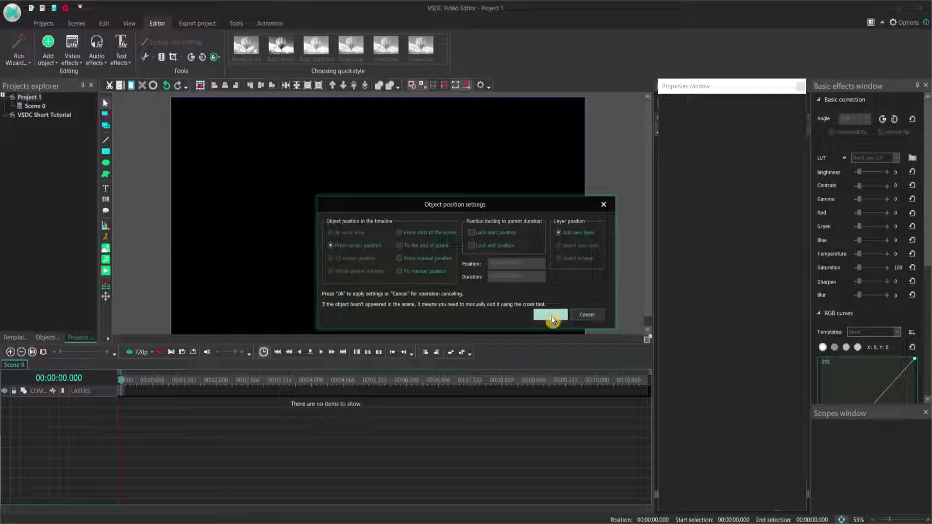
pyautogui.click(552, 316)
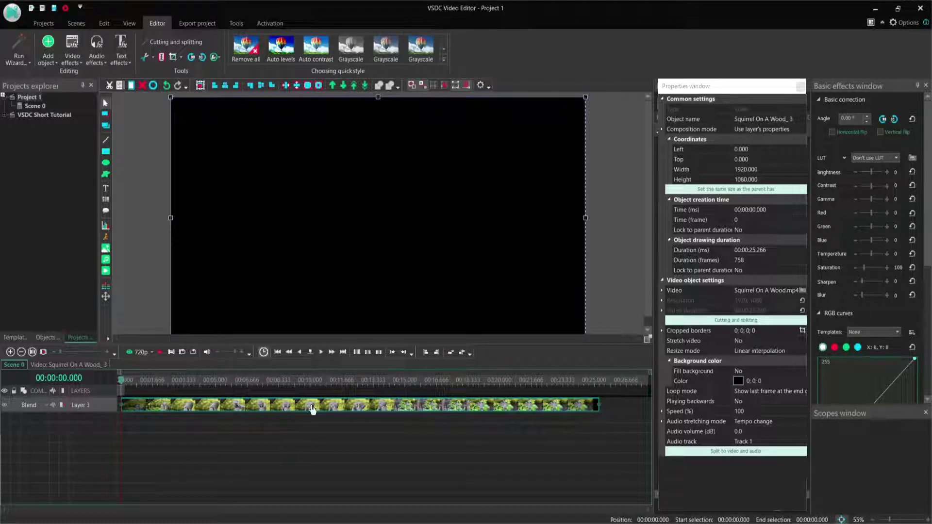
pyautogui.moveTo(311, 409)
pyautogui.click(303, 410)
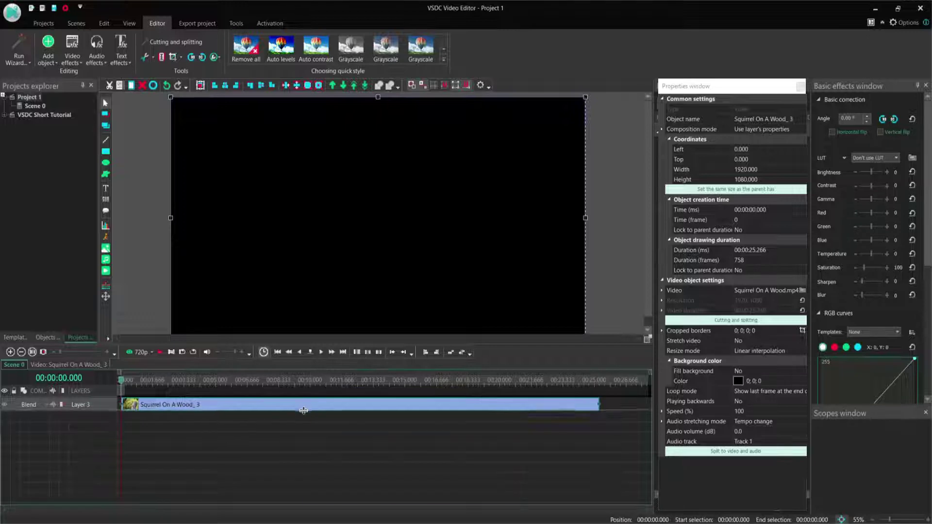
pyautogui.click(306, 424)
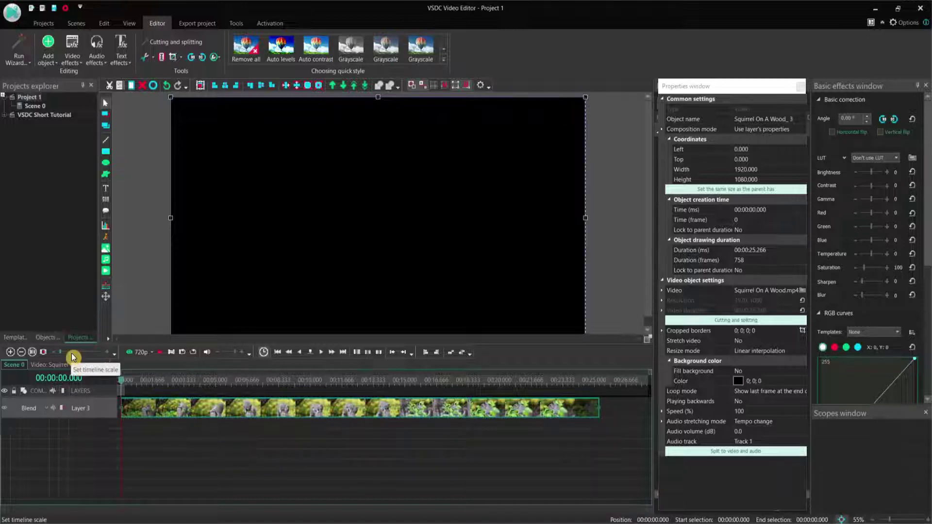
pyautogui.moveTo(72, 354)
pyautogui.mouseDown()
pyautogui.moveTo(89, 351)
pyautogui.moveTo(73, 352)
pyautogui.mouseUp()
# Zoom the timeline in on the clip and place the playhead at 00:00:05.066.
pyautogui.click(21, 353)
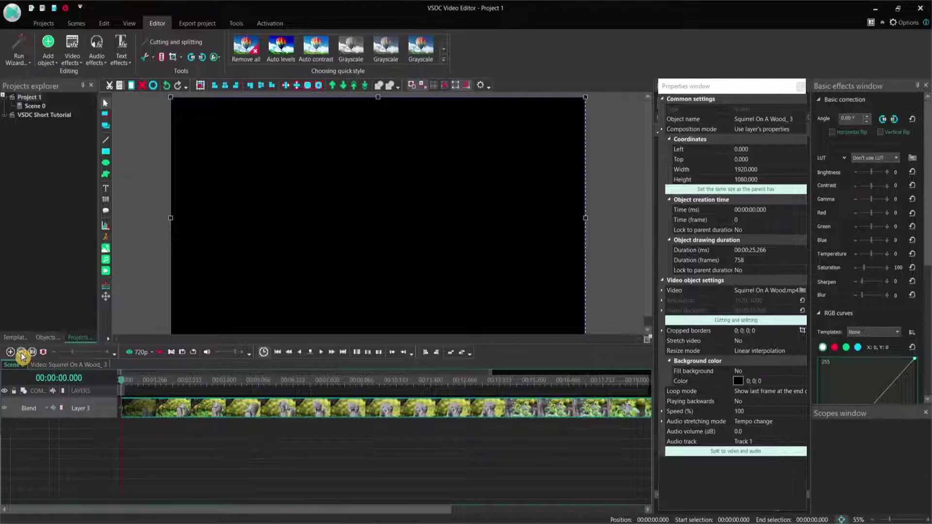
pyautogui.moveTo(237, 413)
pyautogui.click(257, 381)
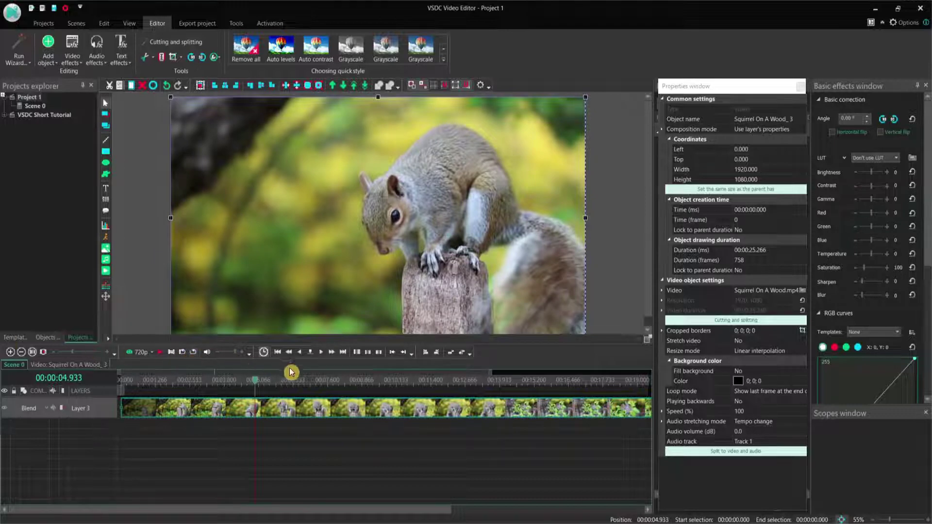
pyautogui.click(258, 382)
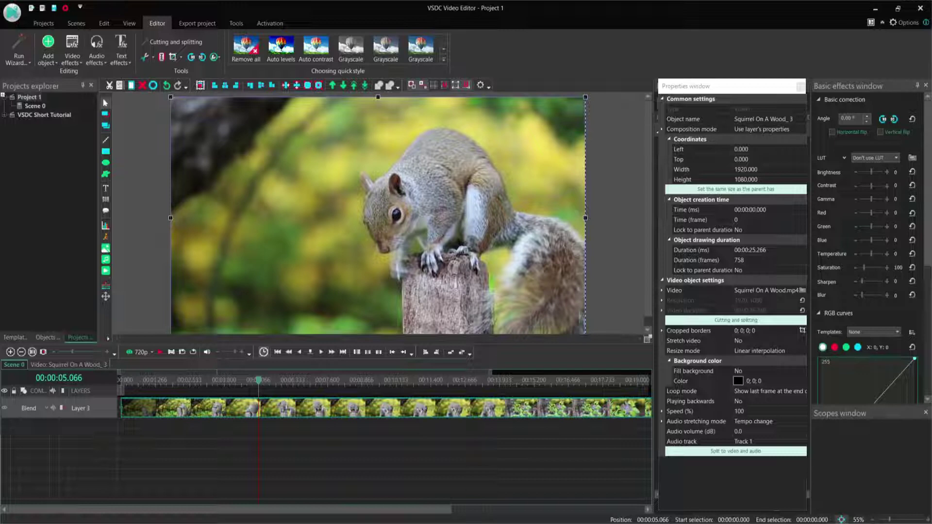
# Play the scene until 00:00:10.833, then open and close the separate 720p preview player.
pyautogui.click(161, 357)
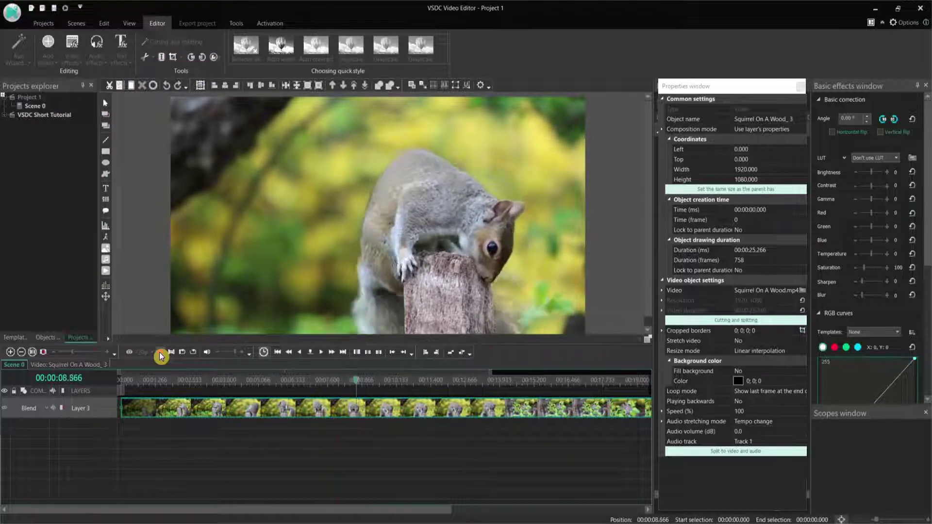
pyautogui.click(160, 358)
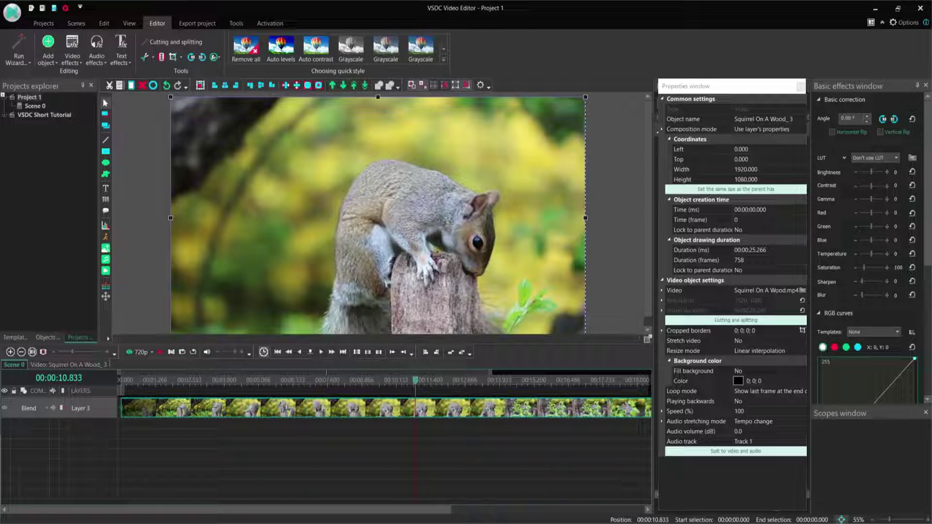
pyautogui.click(131, 357)
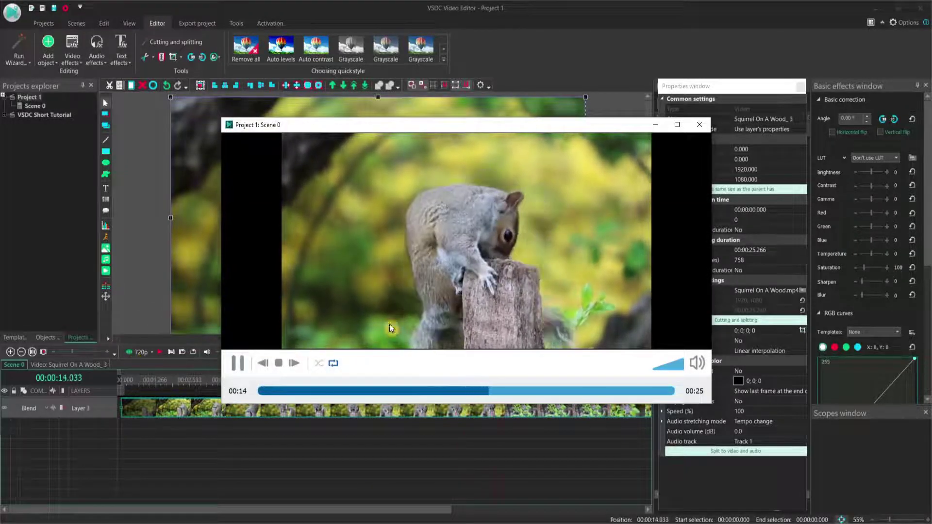
pyautogui.click(701, 127)
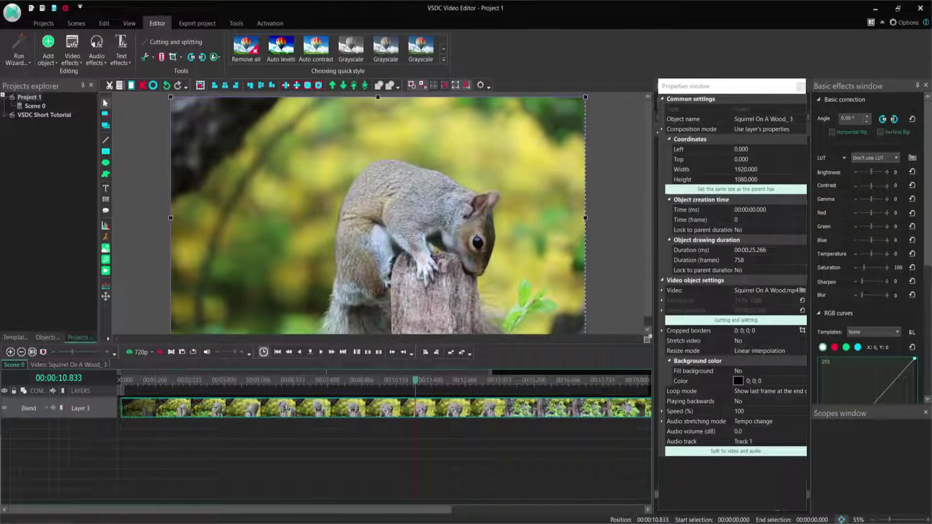
# Add the Elephant in the Water clip on a new layer at the playhead and preview it.
pyautogui.click(106, 270)
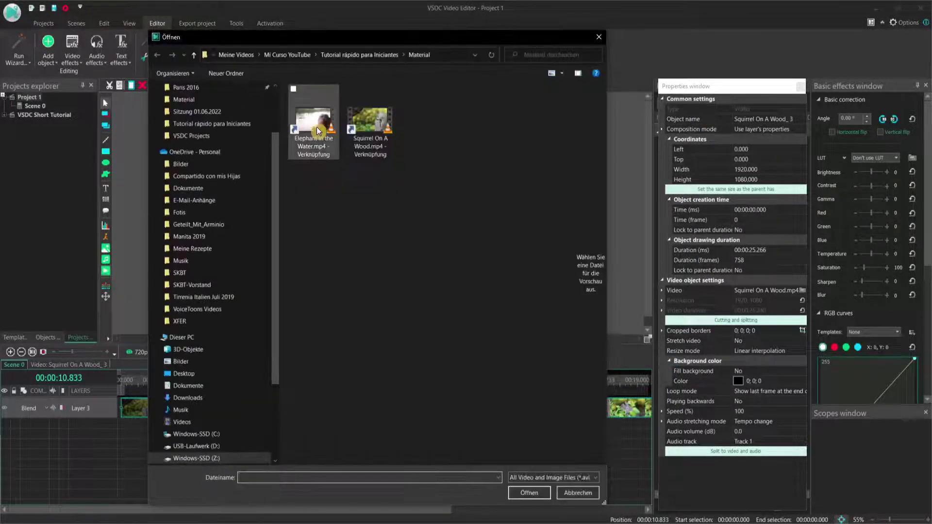
pyautogui.click(316, 127)
pyautogui.click(530, 493)
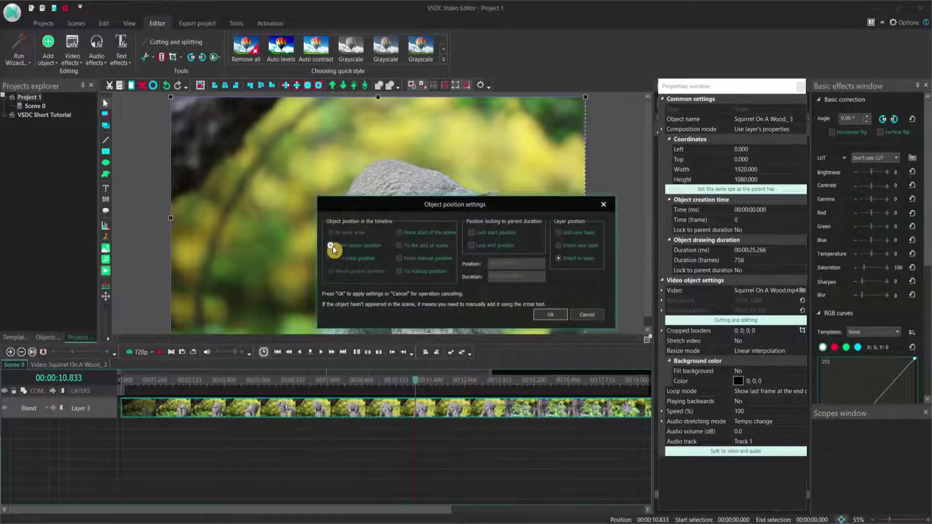
pyautogui.click(559, 234)
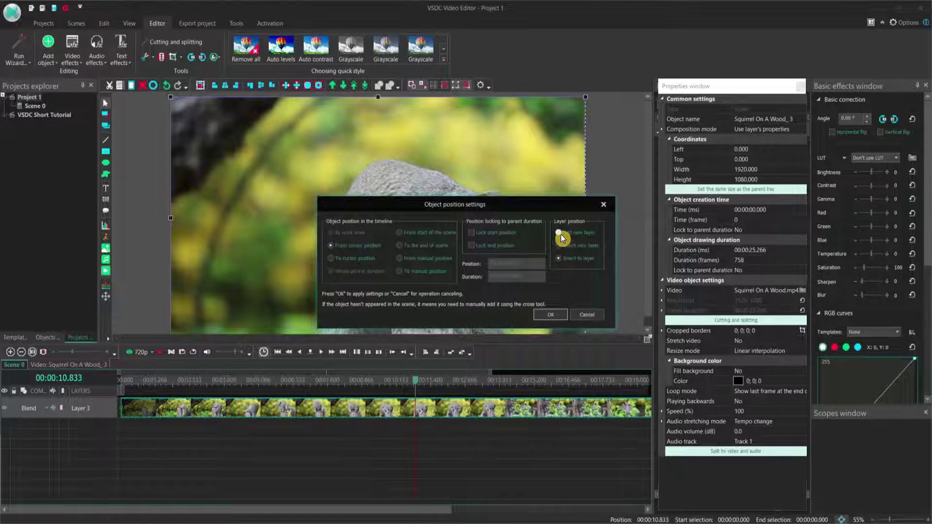
pyautogui.click(551, 315)
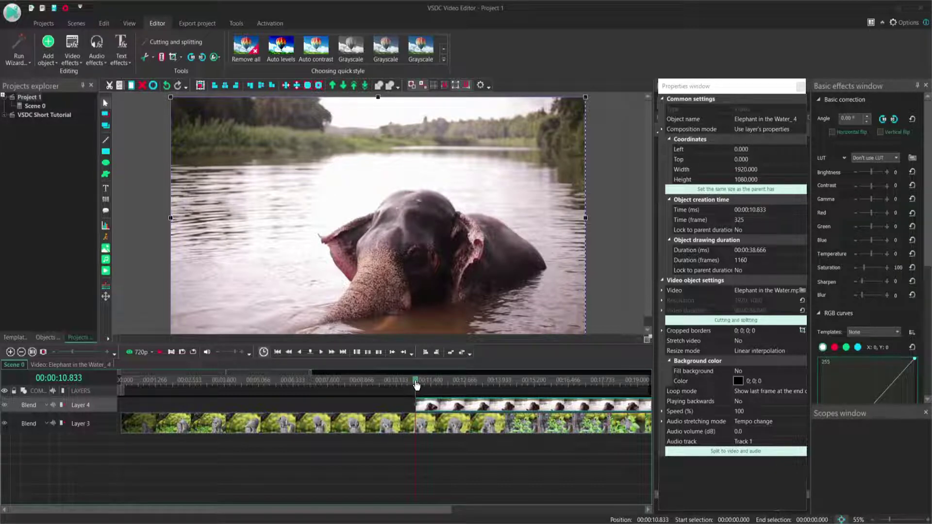
pyautogui.click(159, 351)
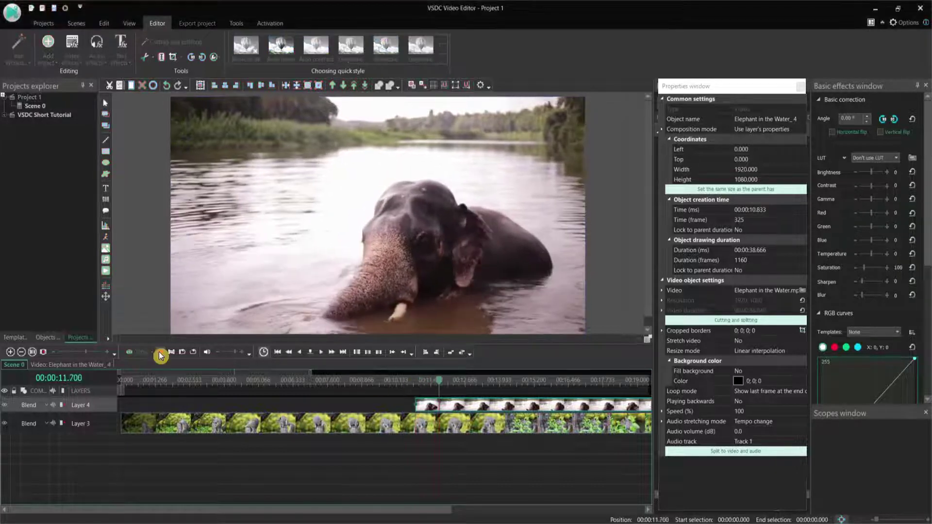
pyautogui.click(159, 352)
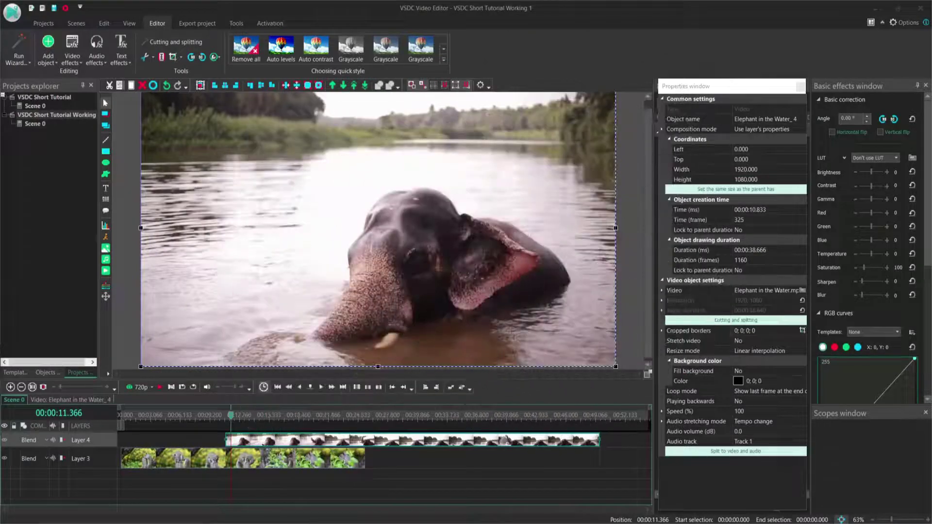
pyautogui.click(343, 88)
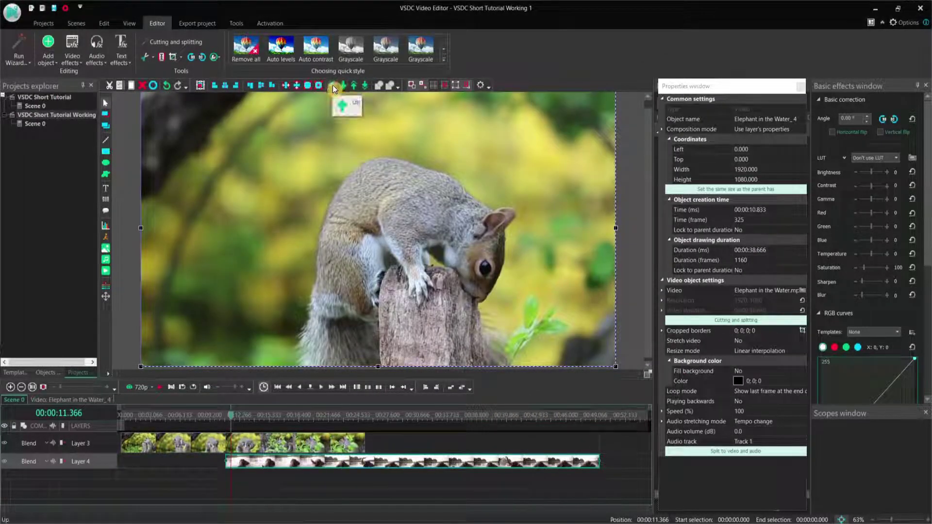
pyautogui.click(333, 86)
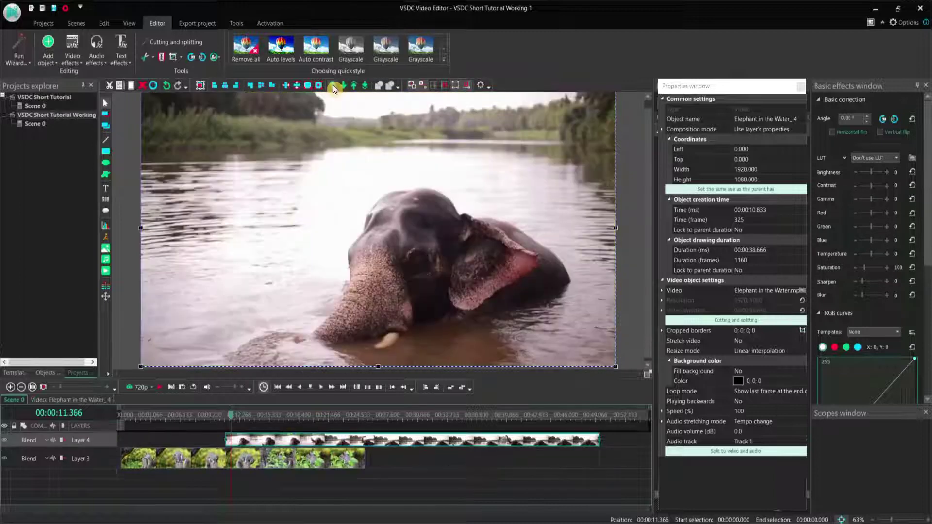
pyautogui.click(5, 444)
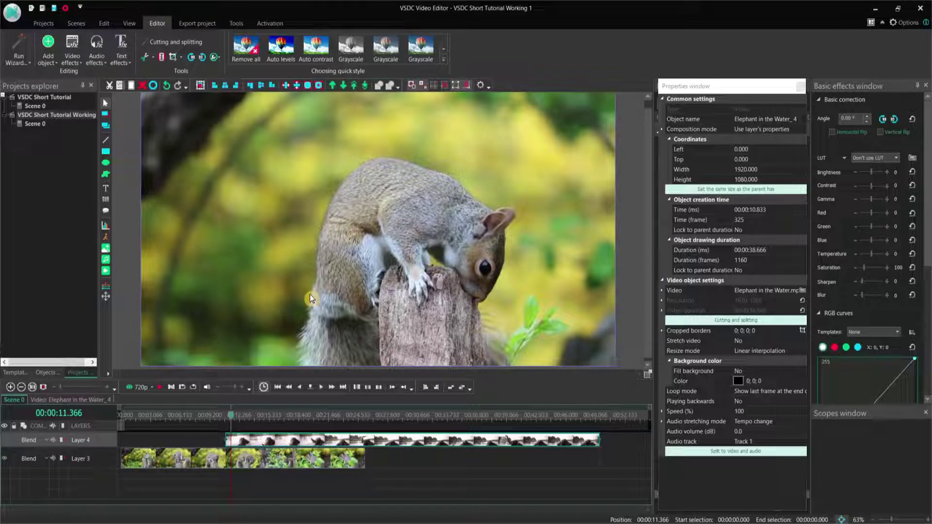
pyautogui.click(6, 443)
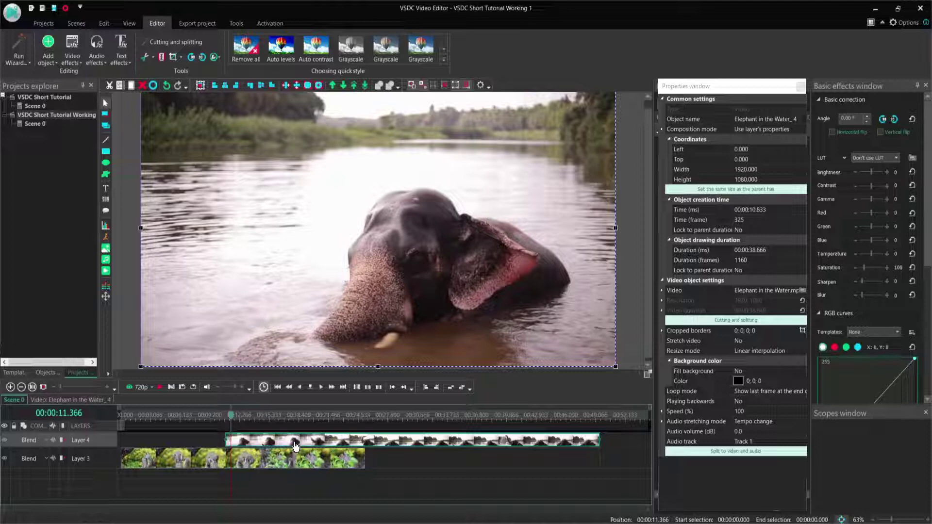
# Try moving, deleting and shortening the elephant clip, undoing each back to its 10.833 s start.
pyautogui.moveTo(296, 437); pyautogui.dragTo(238, 433)
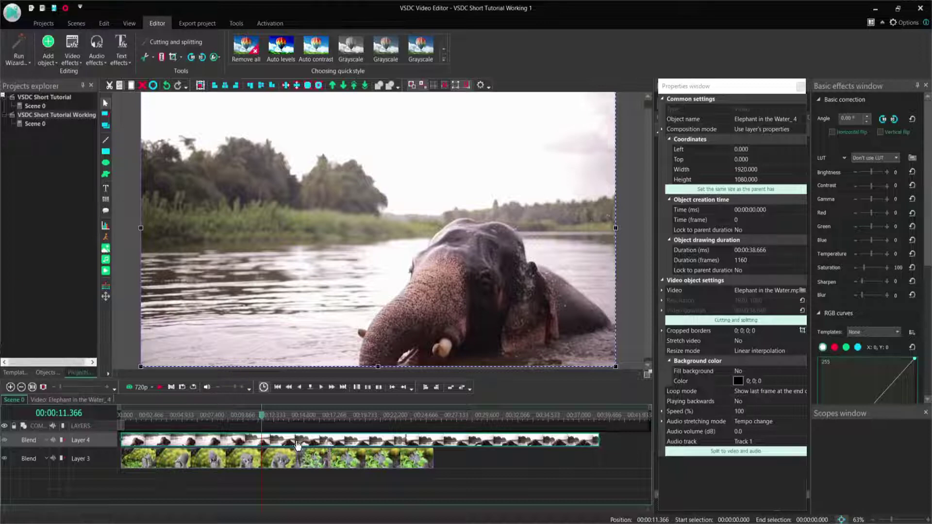
pyautogui.moveTo(300, 442); pyautogui.dragTo(304, 457)
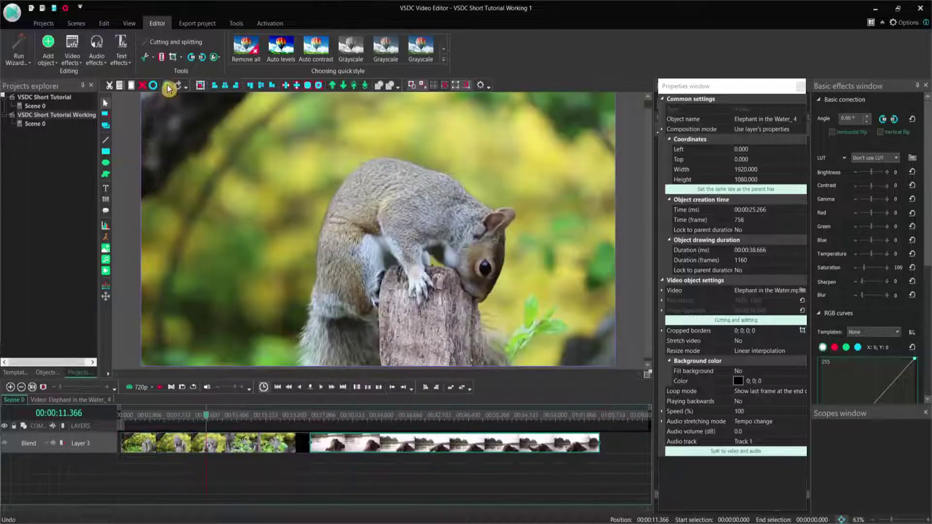
pyautogui.hotkey('ctrl', 'z')
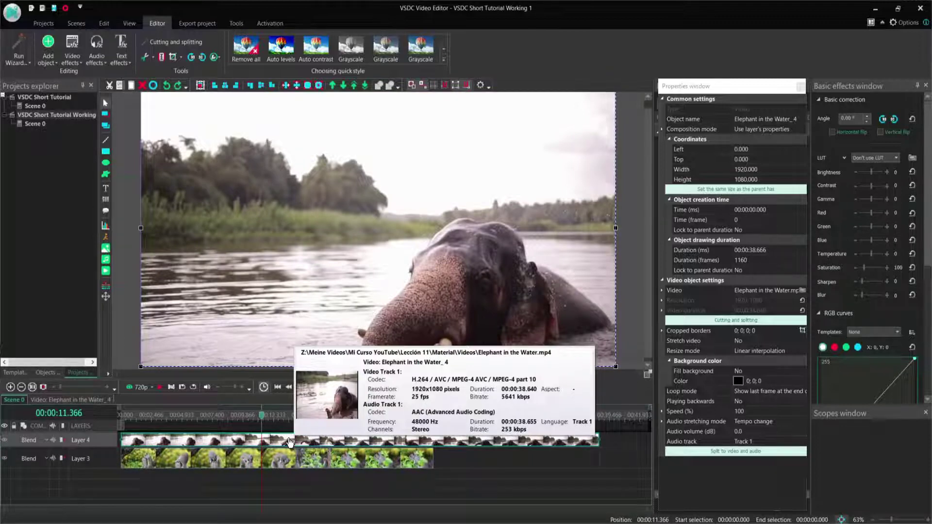
pyautogui.press('Delete')
pyautogui.click(166, 85)
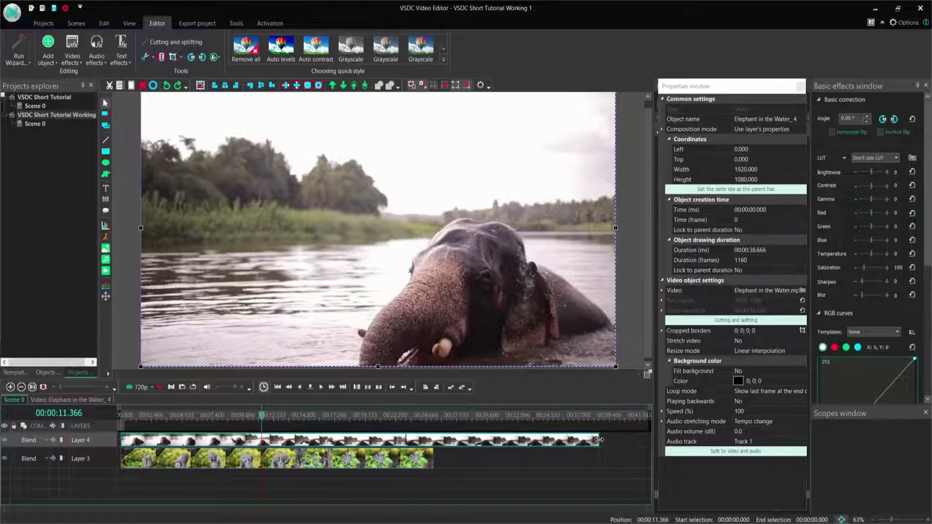
pyautogui.moveTo(599, 441); pyautogui.dragTo(521, 443)
pyautogui.click(166, 85)
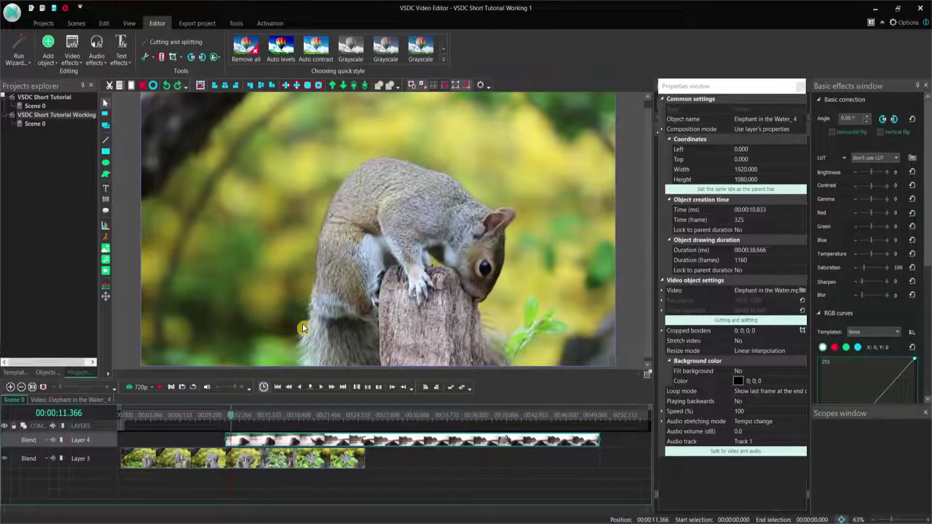
# Lengthen the elephant clip to 43.133 s and play its end from 44.300 s to check.
pyautogui.moveTo(600, 440); pyautogui.dragTo(644, 441)
pyautogui.click(578, 415)
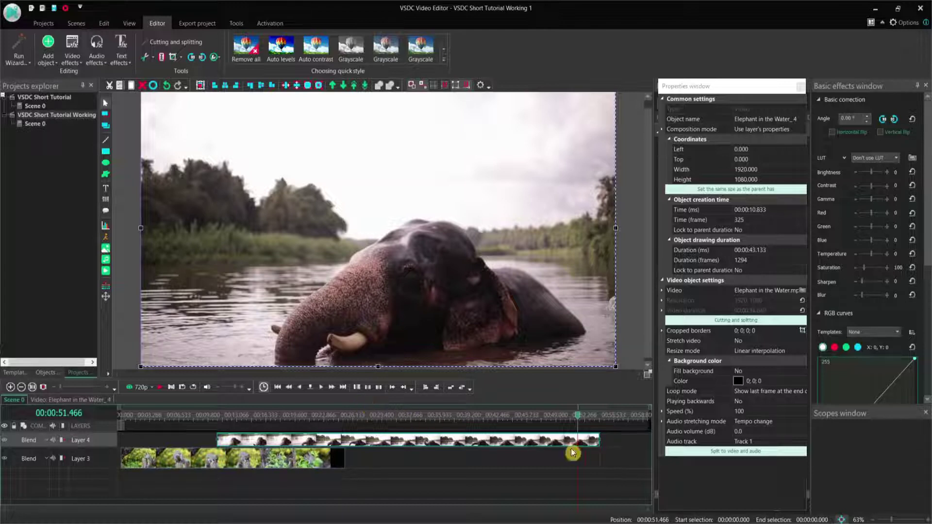
pyautogui.click(514, 416)
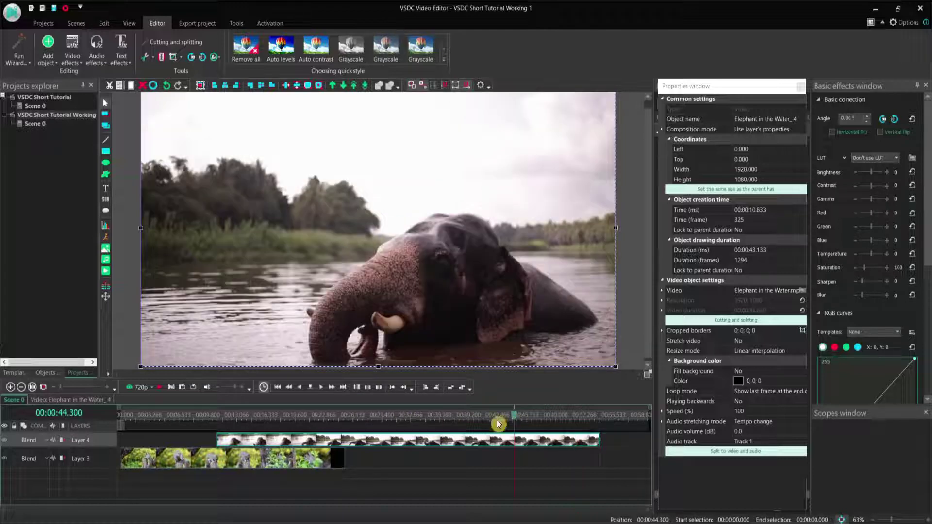
pyautogui.click(161, 388)
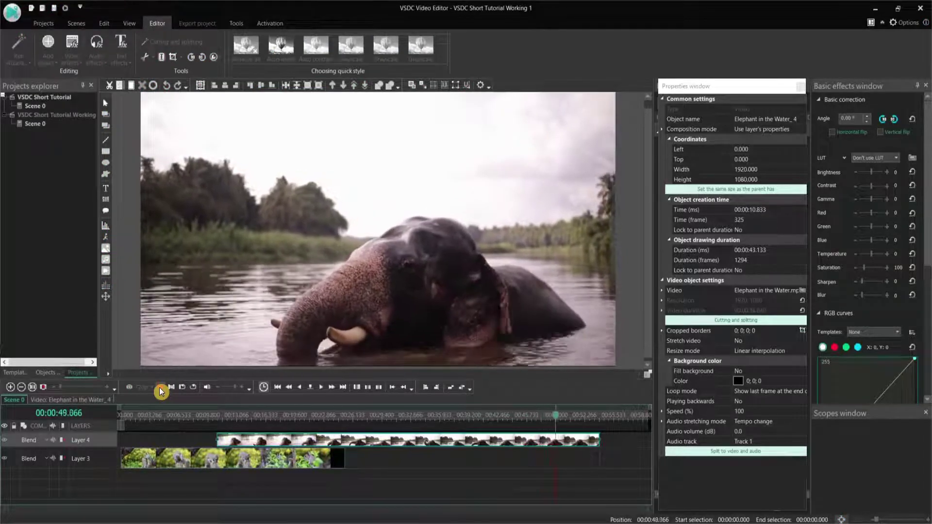
pyautogui.click(161, 391)
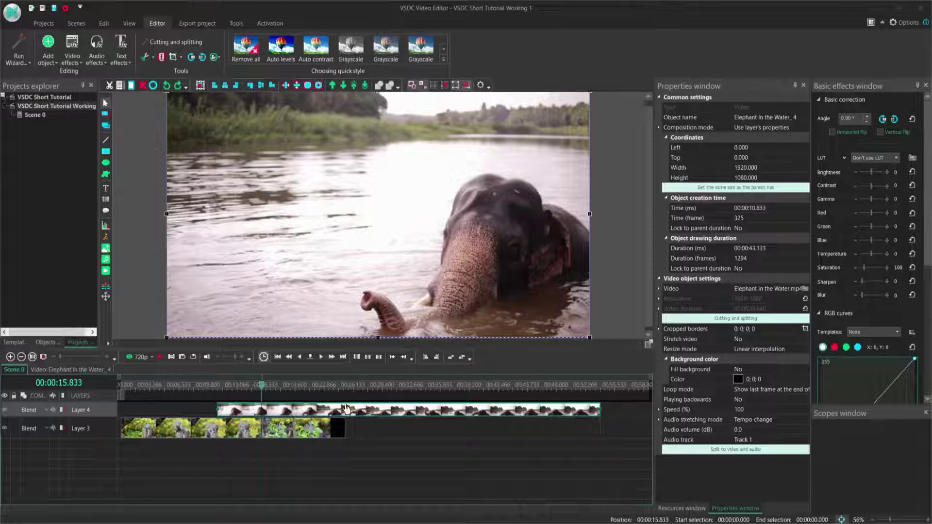
pyautogui.rightClick(363, 412)
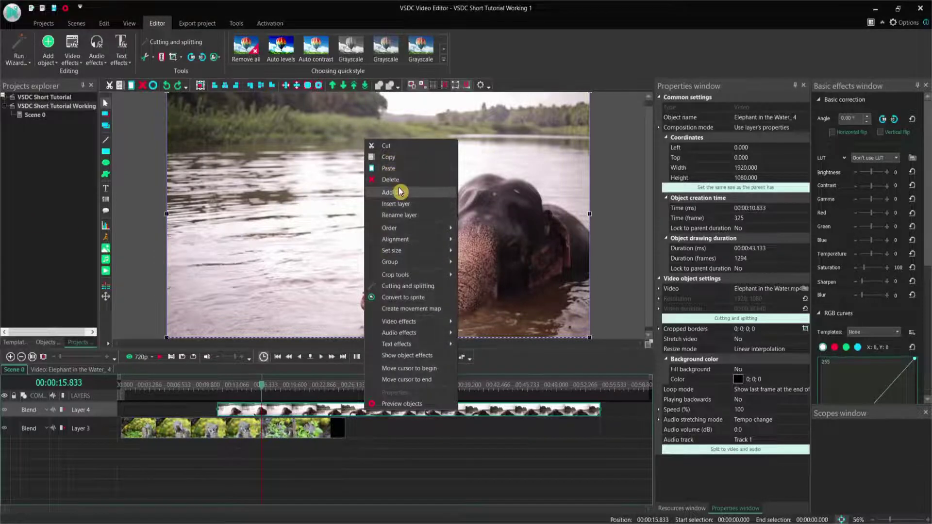
pyautogui.click(389, 156)
pyautogui.rightClick(399, 137)
pyautogui.click(423, 168)
pyautogui.moveTo(420, 414)
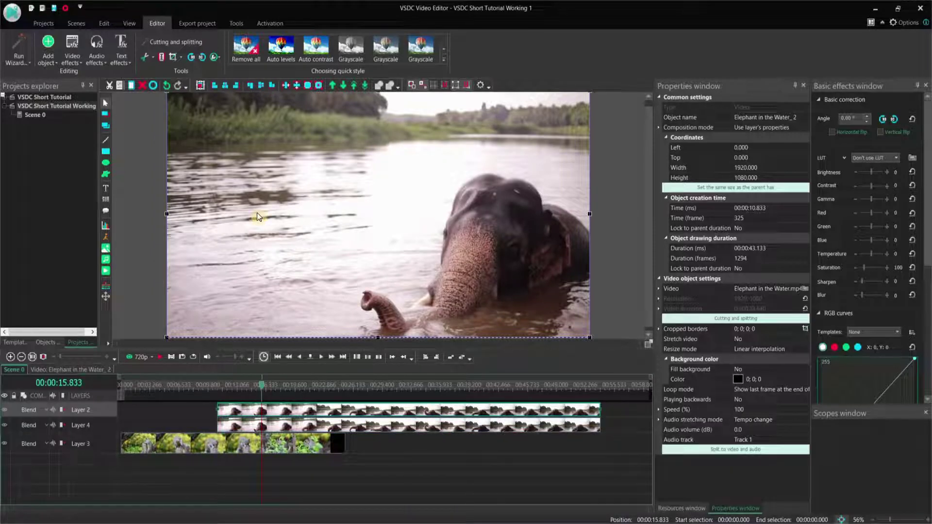
pyautogui.click(165, 86)
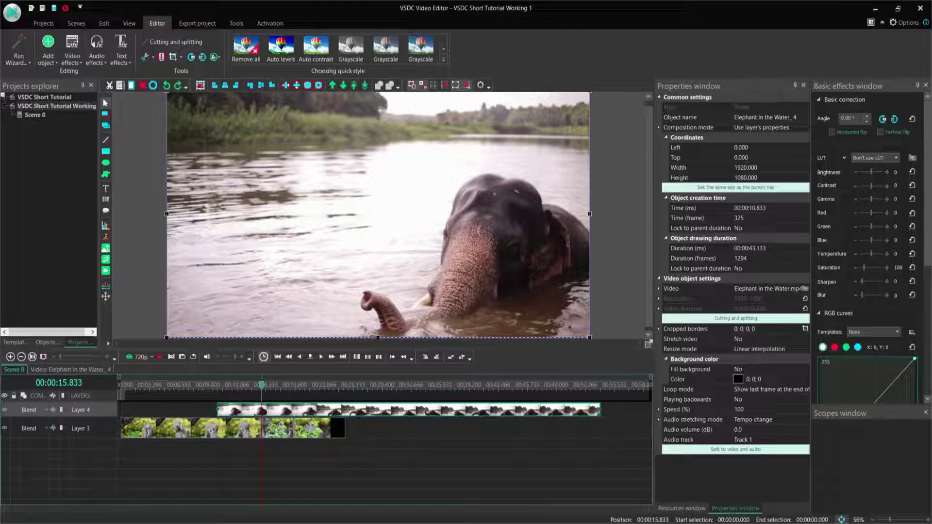
# Select the elephant video in the preview and try moving and resizing it by its corner.
pyautogui.click(351, 194)
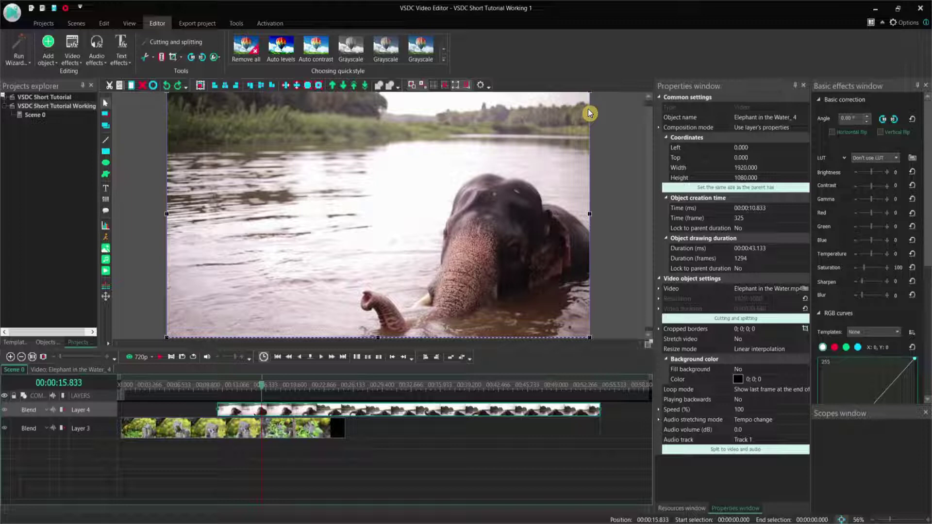
pyautogui.moveTo(516, 152); pyautogui.dragTo(359, 211)
pyautogui.moveTo(590, 337)
pyautogui.mouseDown()
pyautogui.moveTo(487, 276)
pyautogui.moveTo(590, 339)
pyautogui.mouseUp()
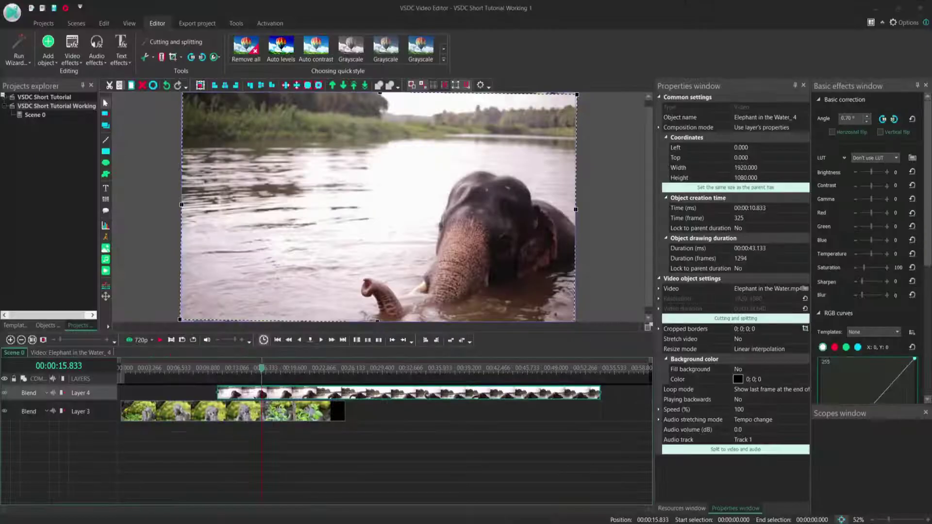
# Shrink and move the elephant picture, then try left, right, top, bottom and horizontal-center alignment.
pyautogui.click(104, 23)
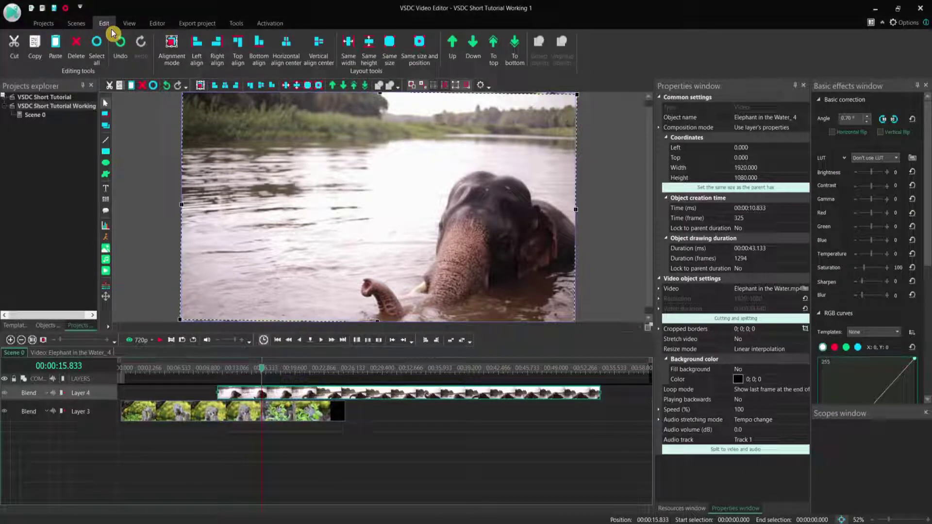
pyautogui.moveTo(577, 95); pyautogui.dragTo(411, 178)
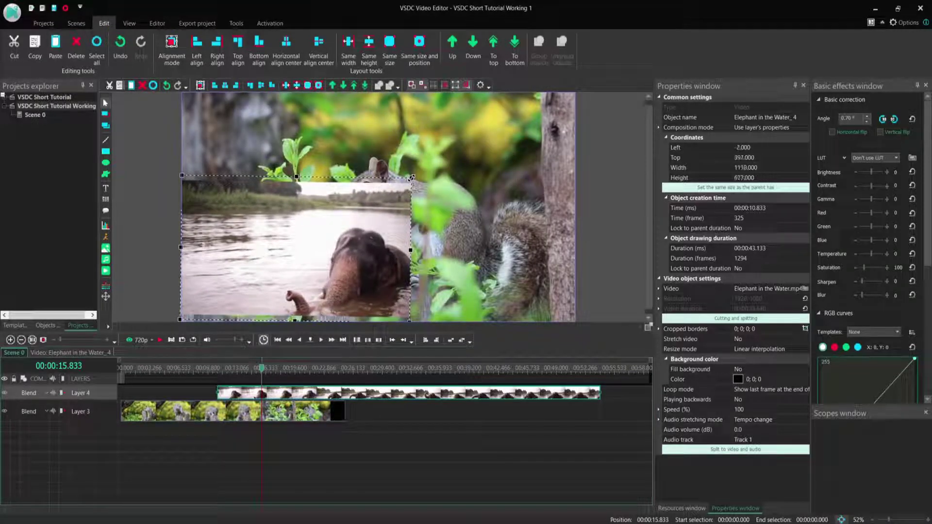
pyautogui.moveTo(289, 228); pyautogui.dragTo(349, 202)
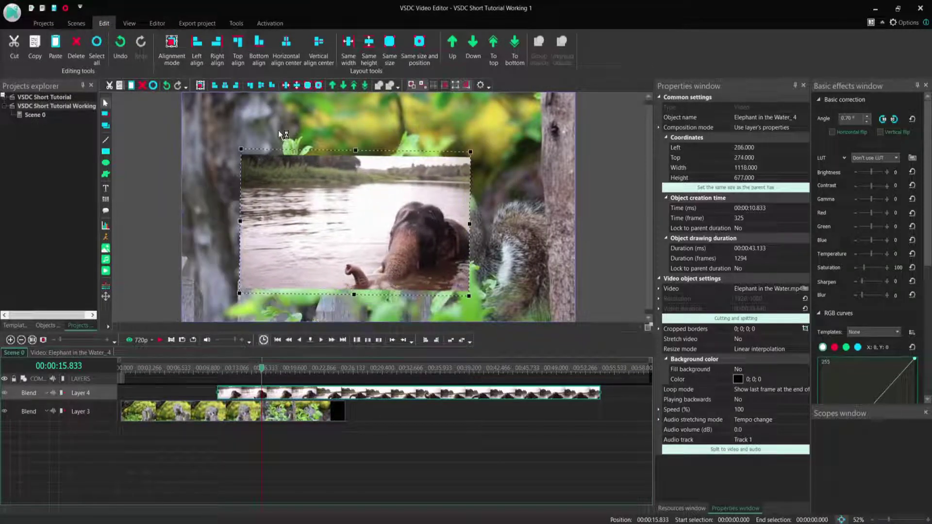
pyautogui.click(197, 47)
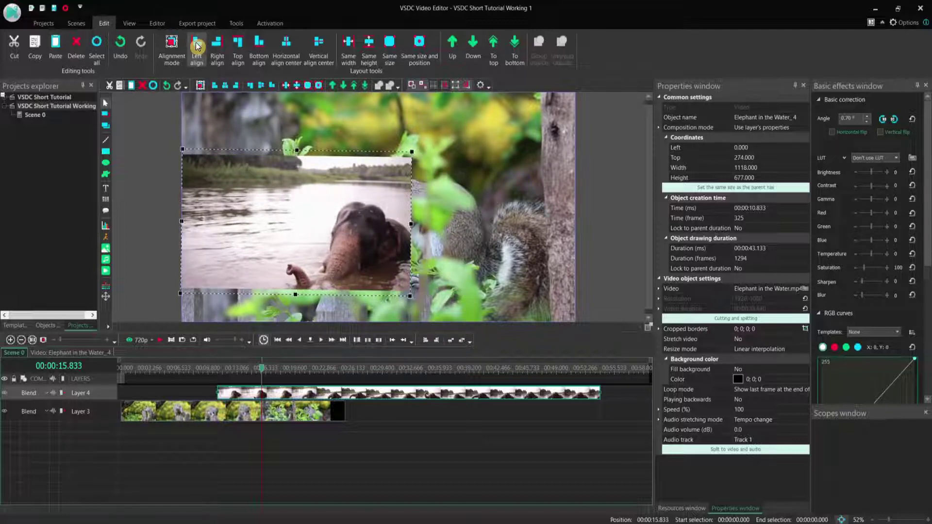
pyautogui.click(218, 45)
pyautogui.click(238, 48)
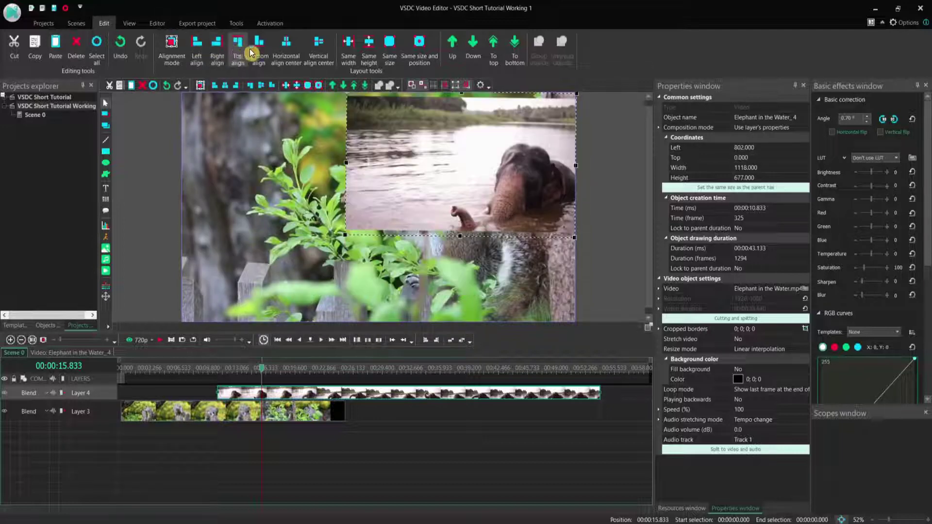
pyautogui.click(259, 49)
pyautogui.click(290, 52)
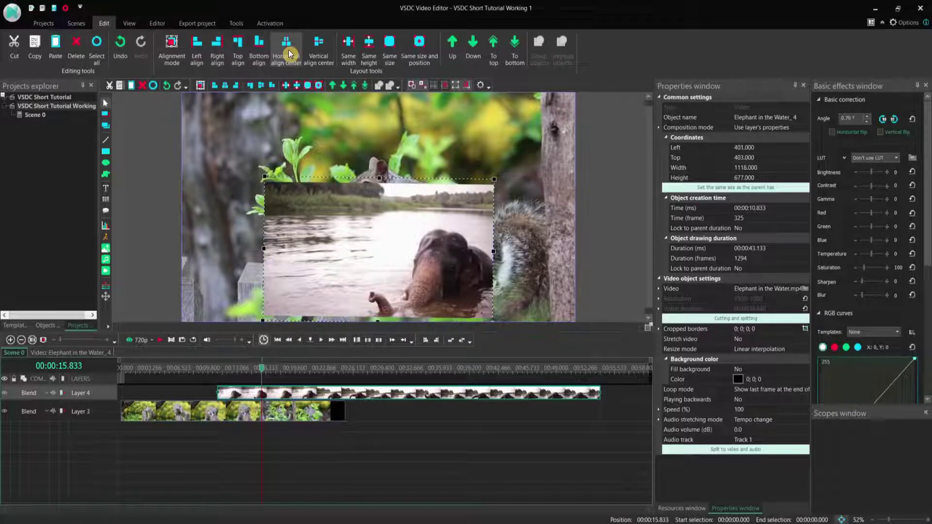
# Center the elephant clip vertically and make it fill the 1920×1080 scene, then select the squirrel clip.
pyautogui.click(316, 49)
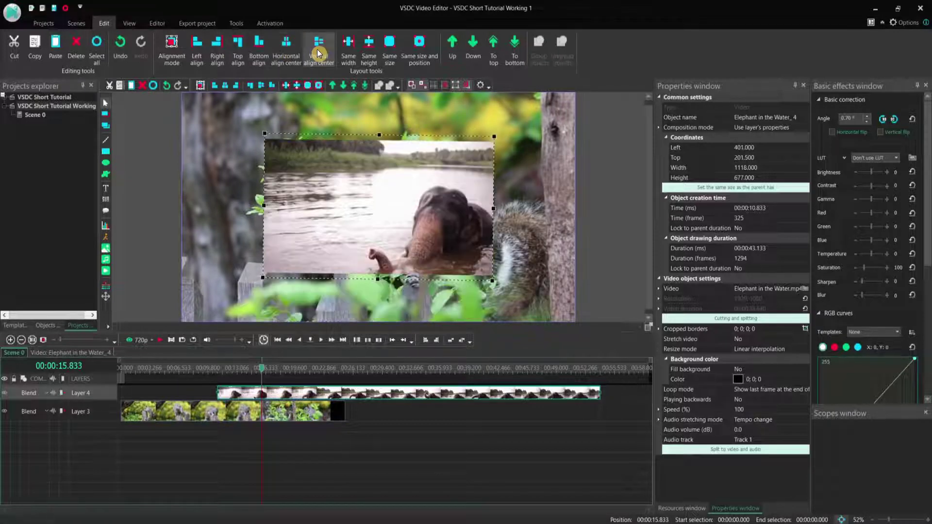
pyautogui.click(347, 48)
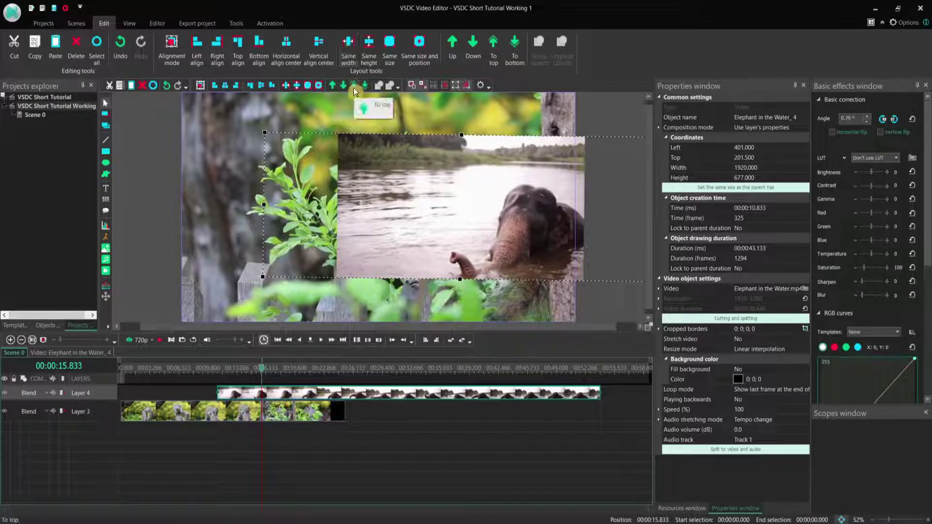
pyautogui.click(369, 45)
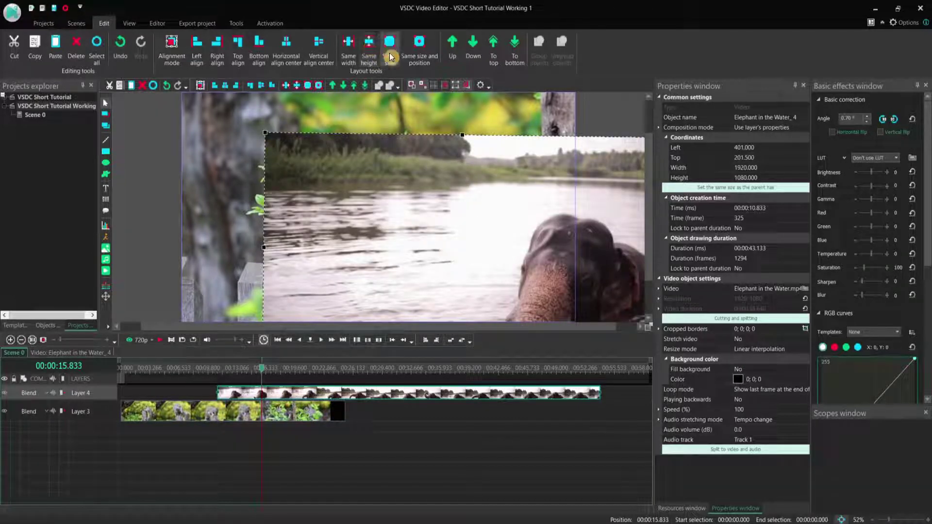
pyautogui.click(419, 44)
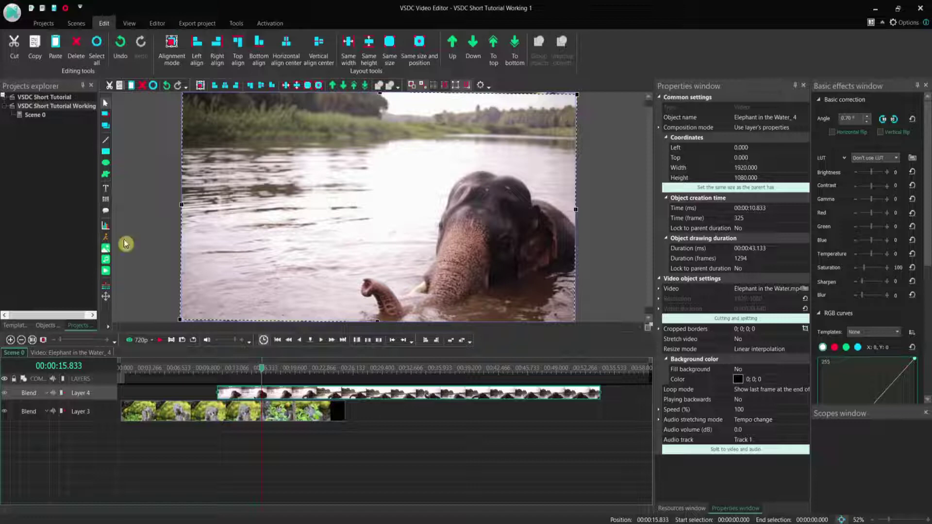
pyautogui.click(18, 412)
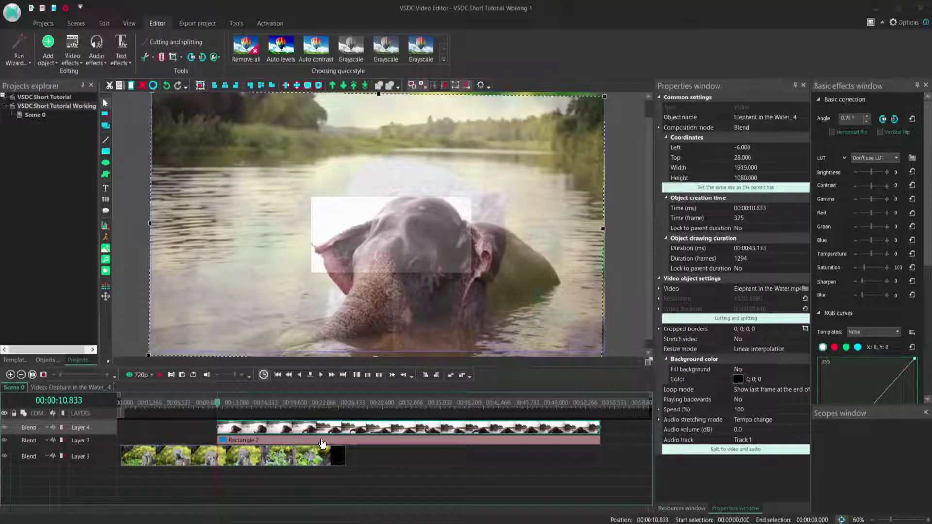
pyautogui.click(322, 443)
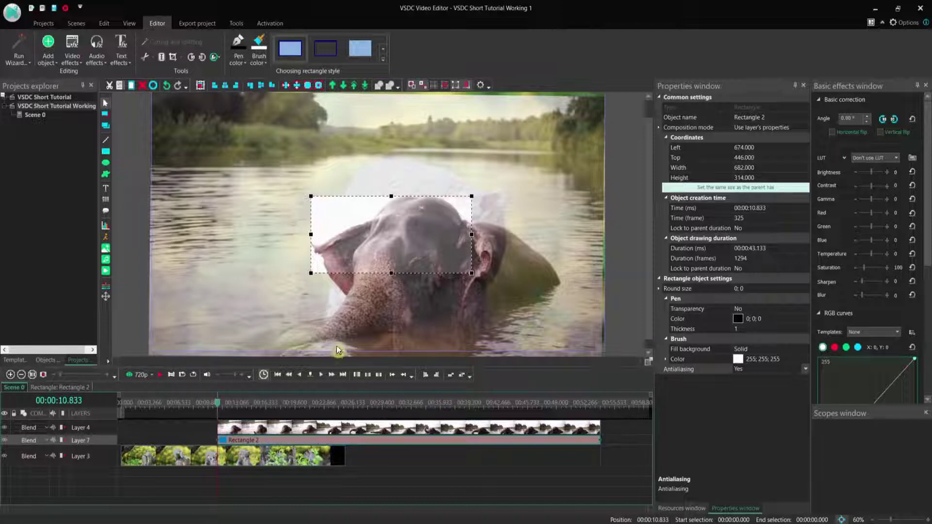
pyautogui.moveTo(388, 229)
pyautogui.mouseDown()
pyautogui.moveTo(357, 233)
pyautogui.moveTo(393, 237)
pyautogui.mouseUp()
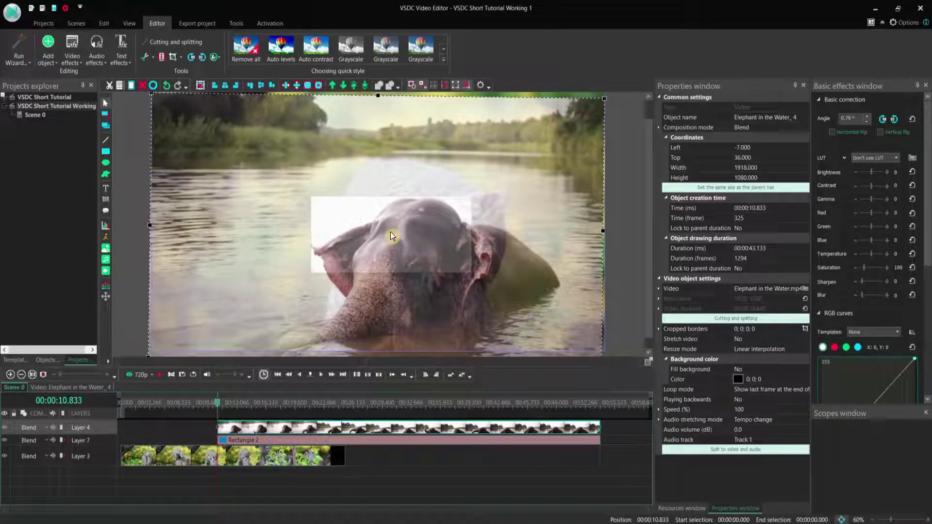
pyautogui.click(16, 429)
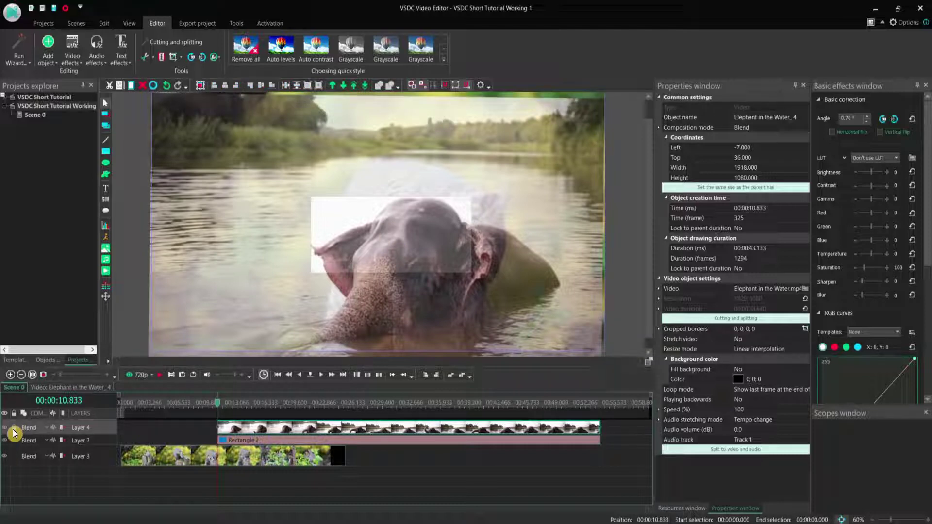
pyautogui.click(321, 441)
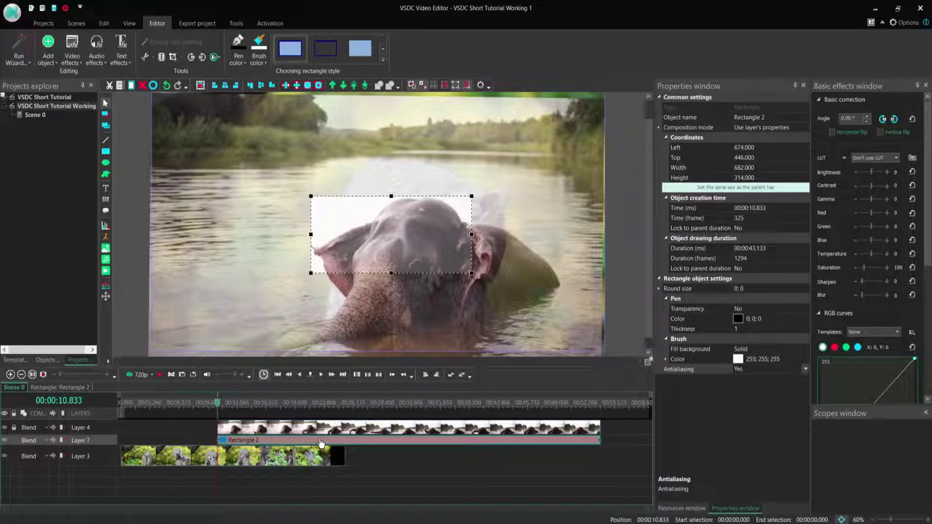
pyautogui.doubleClick(387, 246)
pyautogui.moveTo(387, 246)
pyautogui.mouseDown()
pyautogui.moveTo(377, 235)
pyautogui.moveTo(435, 212)
pyautogui.moveTo(315, 214)
pyautogui.moveTo(386, 271)
pyautogui.moveTo(340, 243)
pyautogui.moveTo(381, 233)
pyautogui.mouseUp()
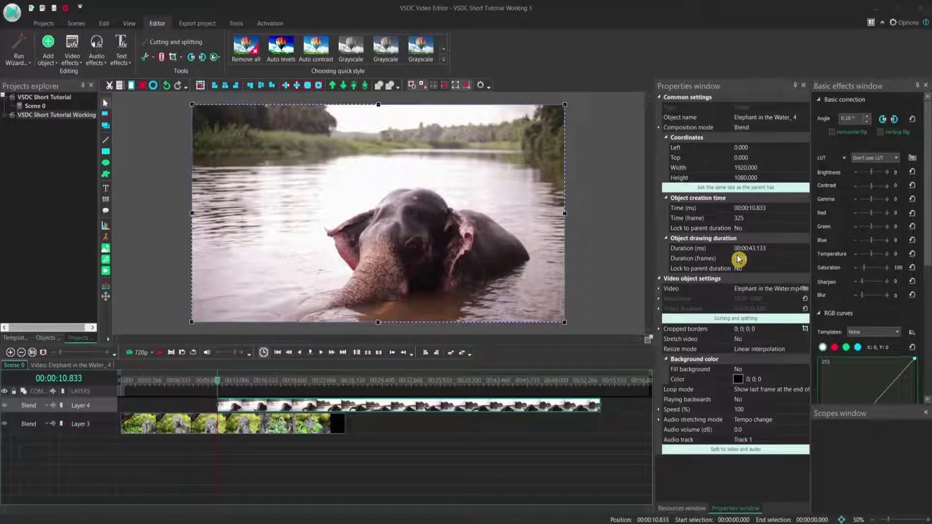
pyautogui.click(467, 409)
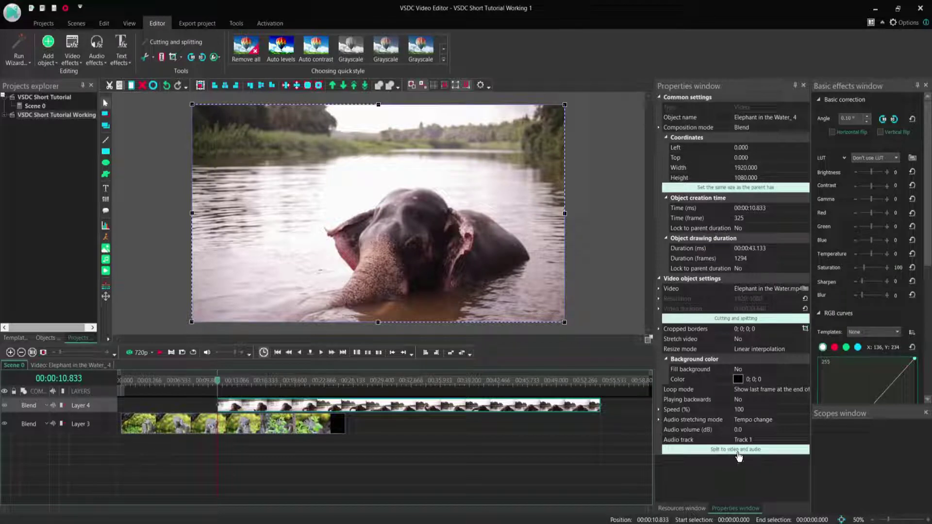
pyautogui.click(695, 404)
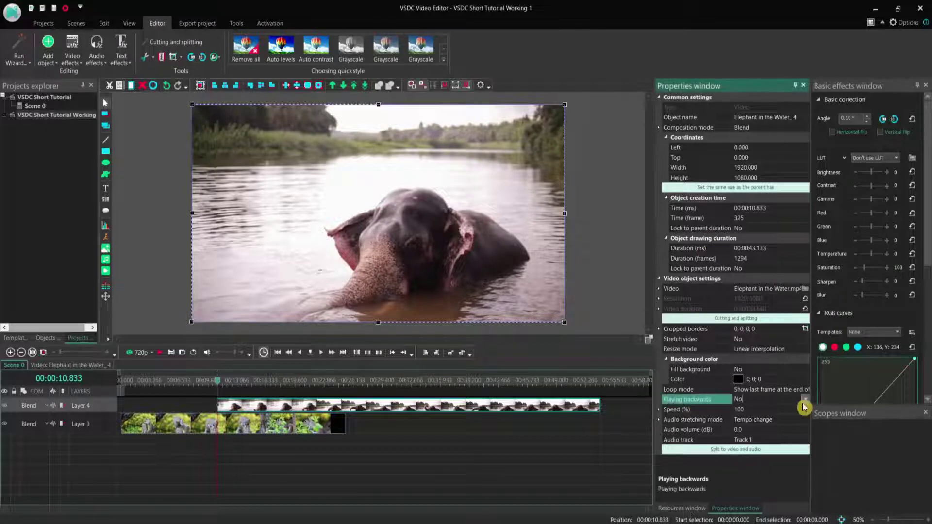
pyautogui.click(757, 410)
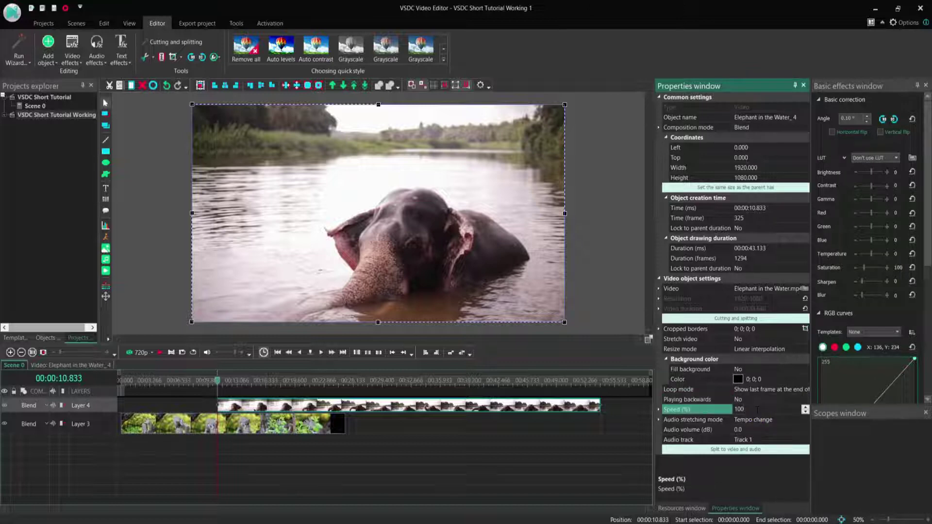
pyautogui.click(751, 430)
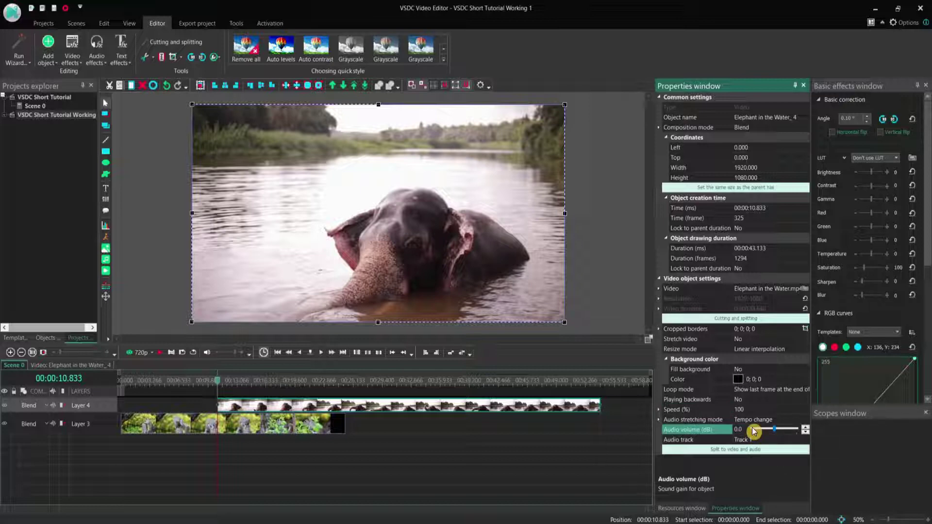
pyautogui.moveTo(775, 430); pyautogui.dragTo(751, 431)
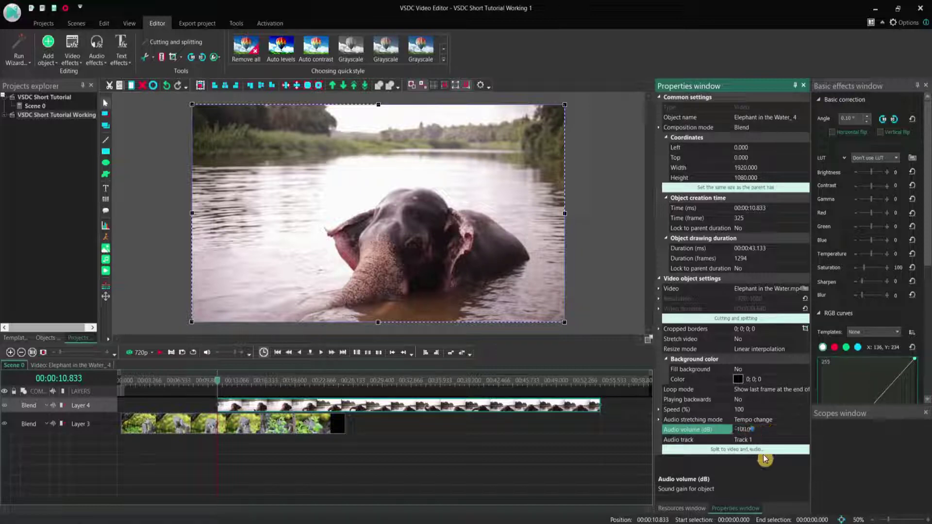
pyautogui.click(732, 451)
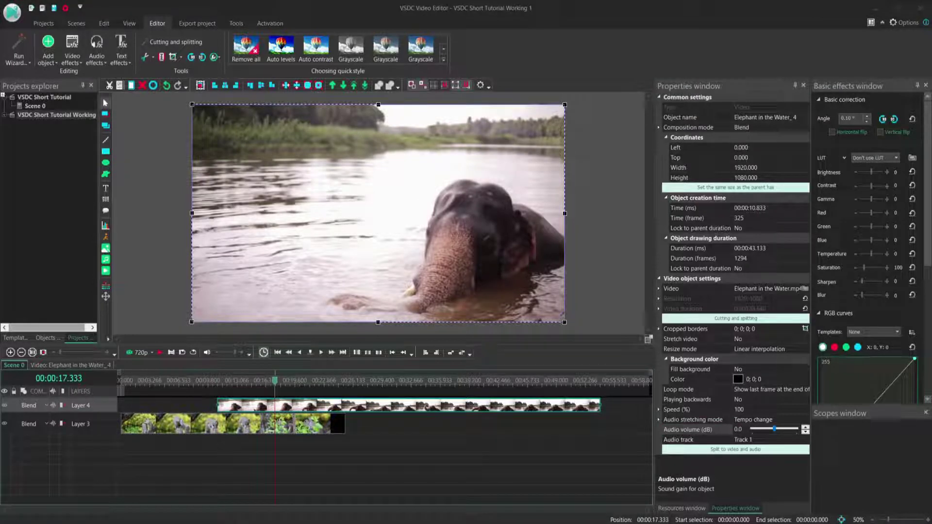
# Try trimming the elephant clip's start and splitting it at the playhead, undoing both.
pyautogui.doubleClick(158, 23)
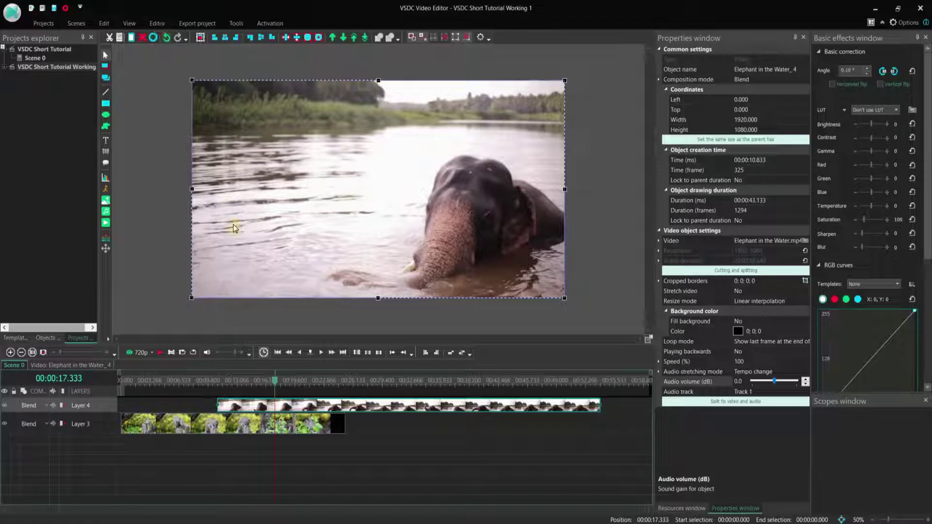
pyautogui.click(157, 23)
pyautogui.click(149, 57)
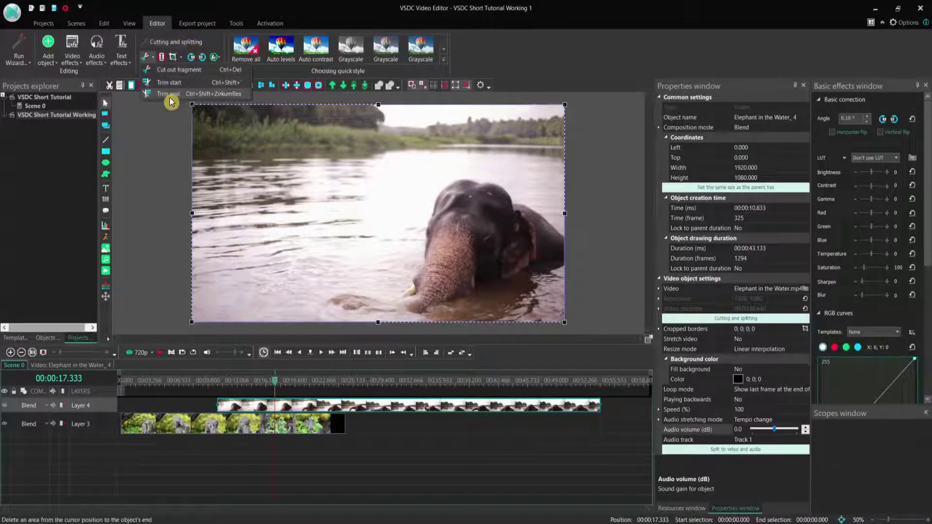
pyautogui.click(172, 84)
pyautogui.click(170, 86)
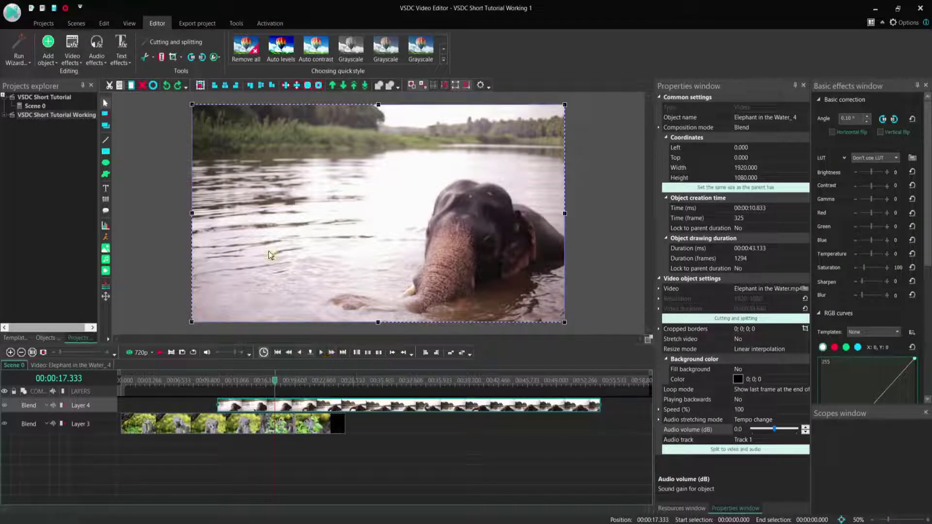
pyautogui.click(162, 57)
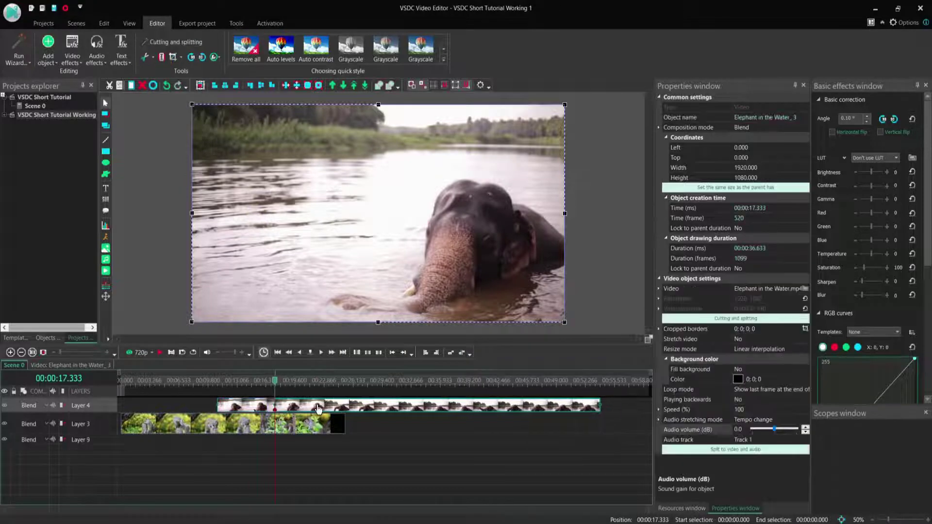
pyautogui.hotkey('ctrl', 'z')
pyautogui.click(177, 166)
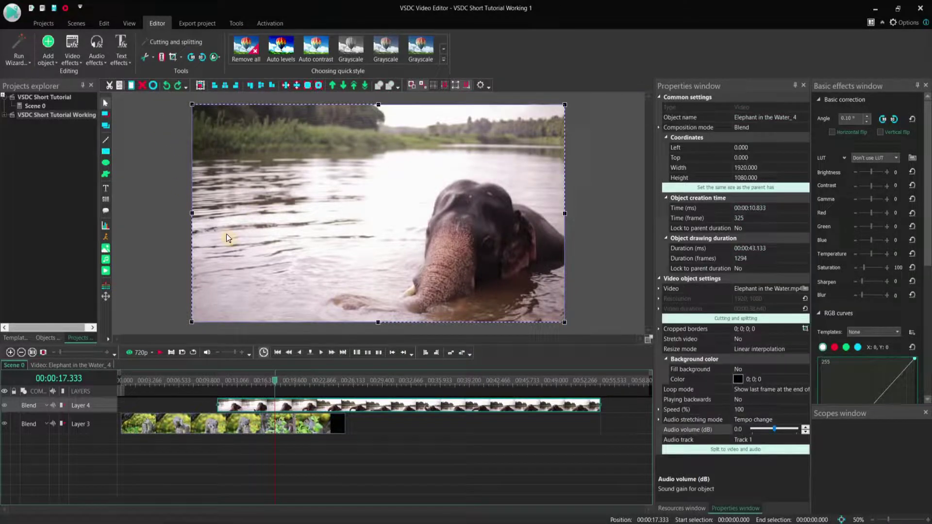
# Crop the elephant clip inward from its top-right corner to 1527×896.
pyautogui.click(173, 57)
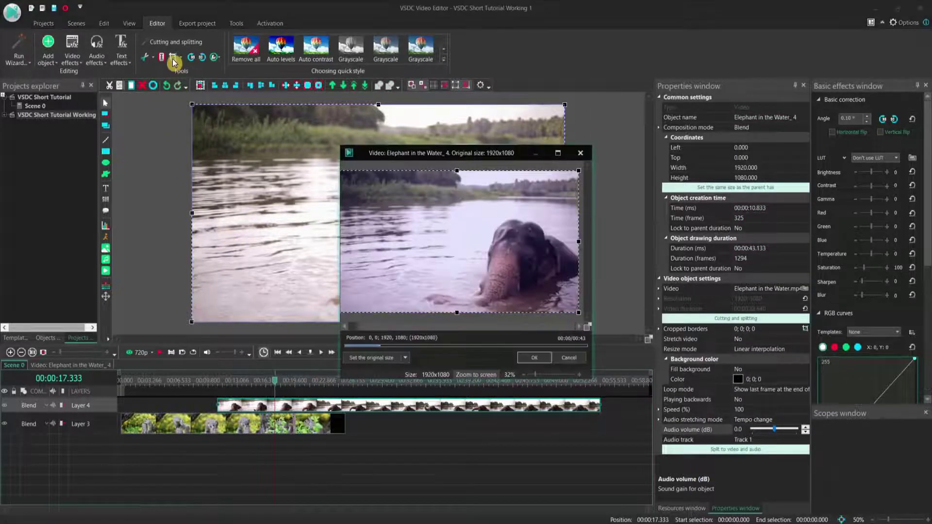
pyautogui.moveTo(579, 171); pyautogui.dragTo(529, 194)
pyautogui.click(571, 357)
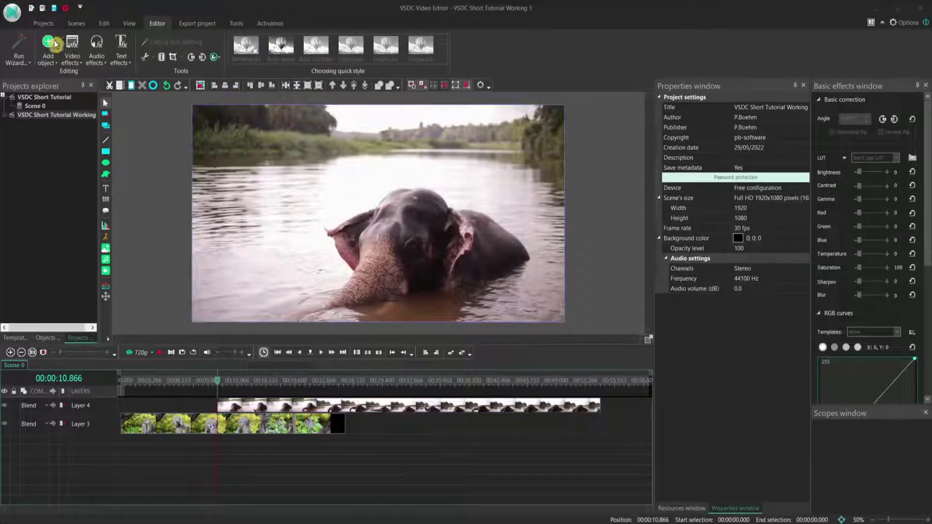
# Insert a new object on a new layer from the playhead, lasting the whole parent duration.
pyautogui.click(57, 64)
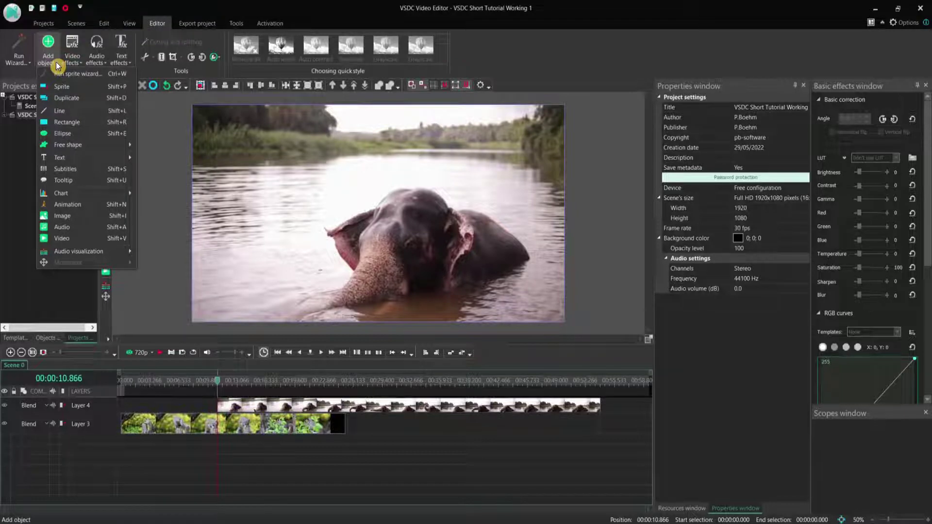
pyautogui.click(138, 237)
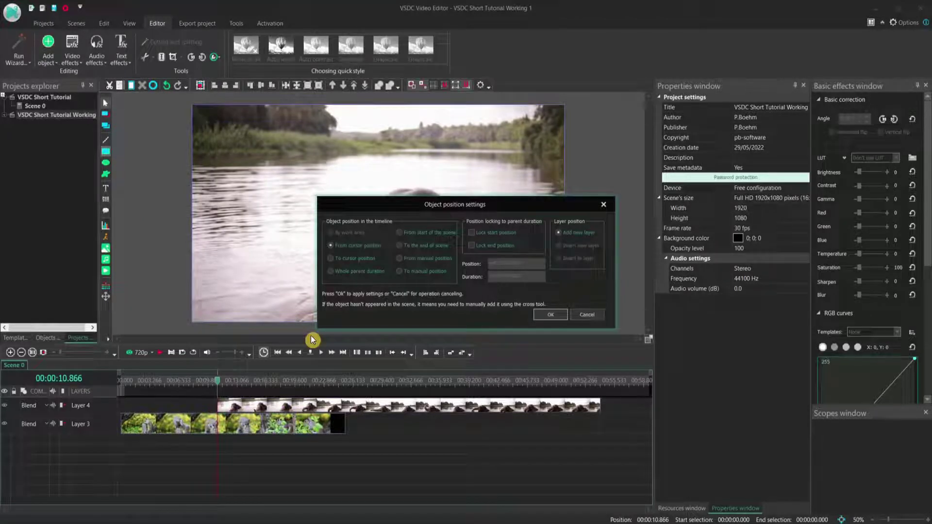
pyautogui.click(332, 248)
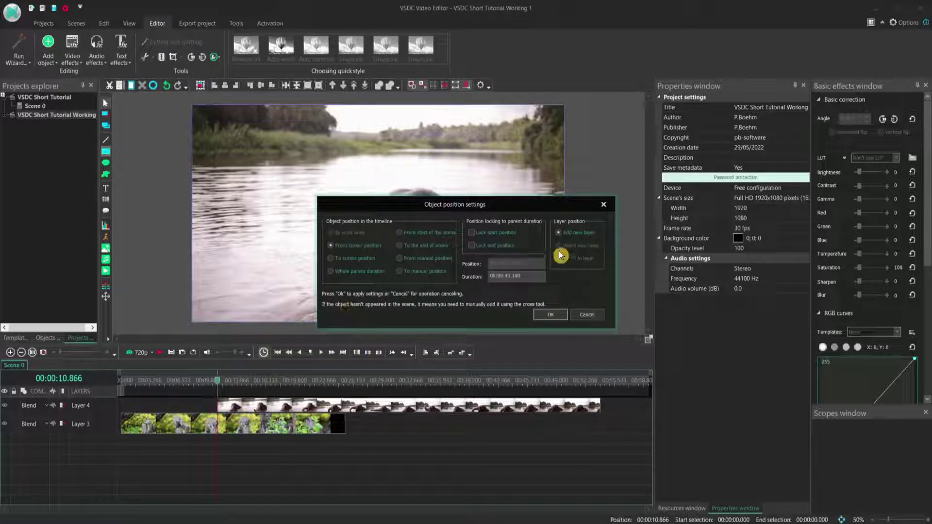
pyautogui.click(560, 234)
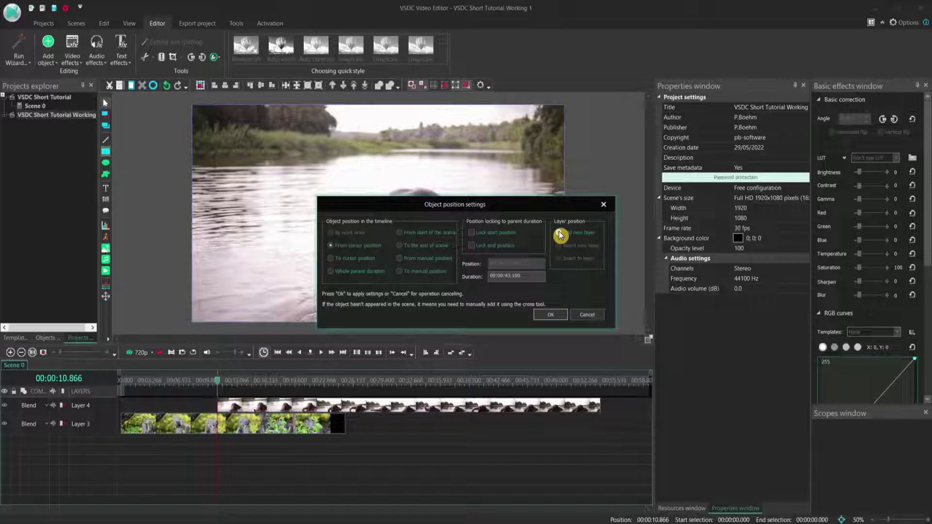
pyautogui.click(332, 273)
pyautogui.click(549, 315)
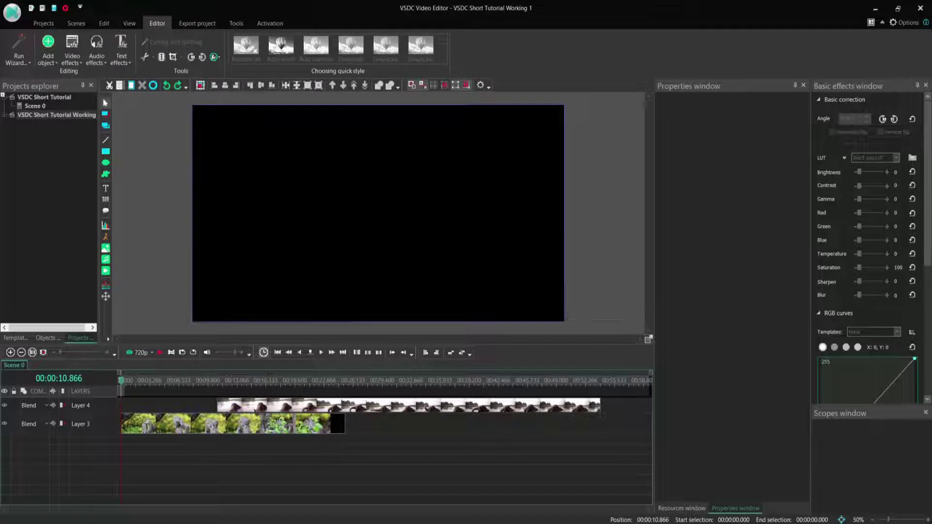
# Add a white Rectangle 4 inside the elephant clip at the default placement.
pyautogui.doubleClick(299, 407)
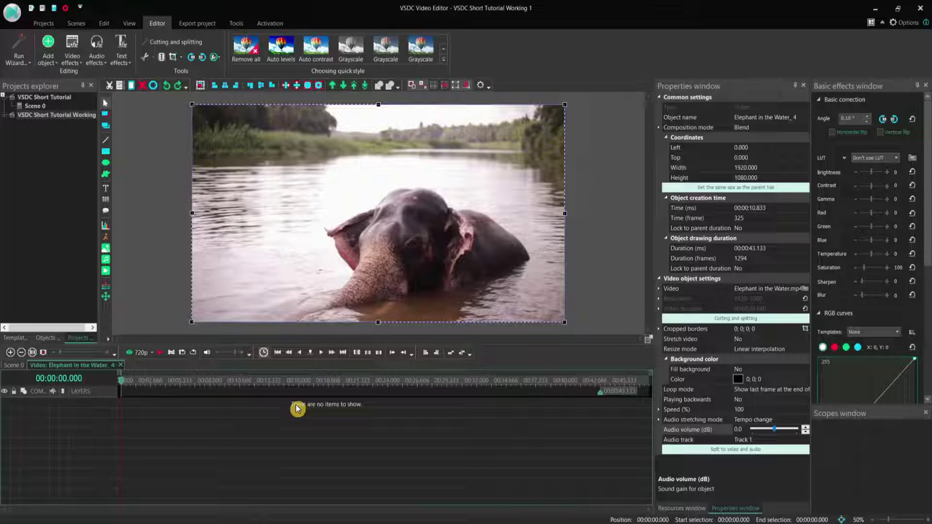
pyautogui.click(106, 151)
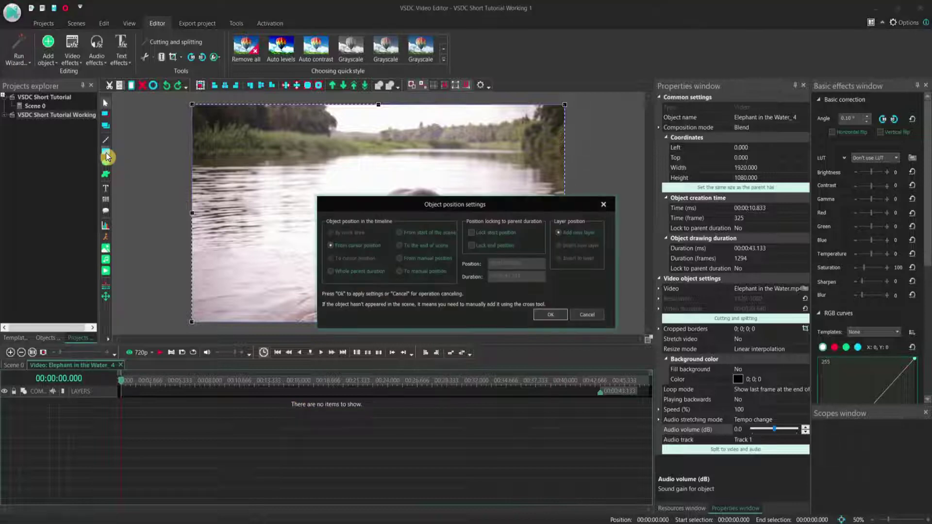
pyautogui.click(545, 315)
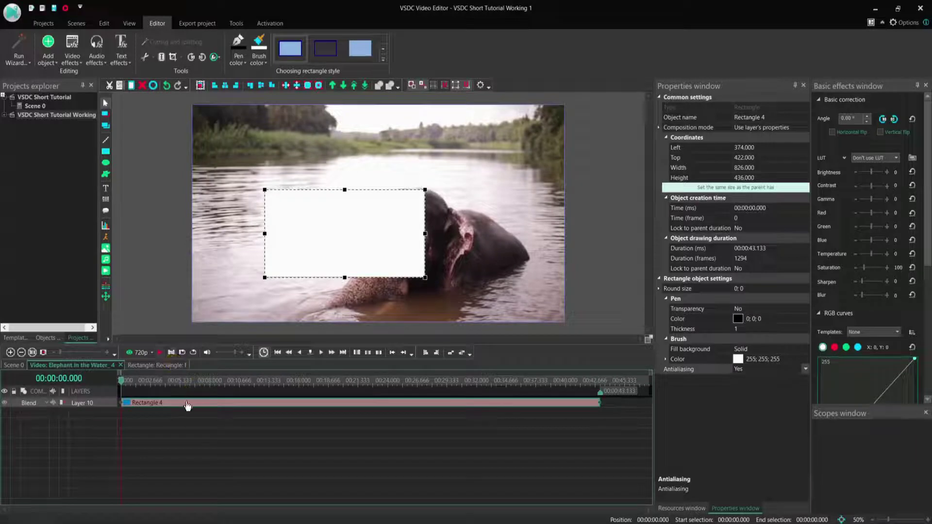
# Back on Scene 0, check the white box at 00:19.700, then return to about 13 seconds.
pyautogui.click(14, 365)
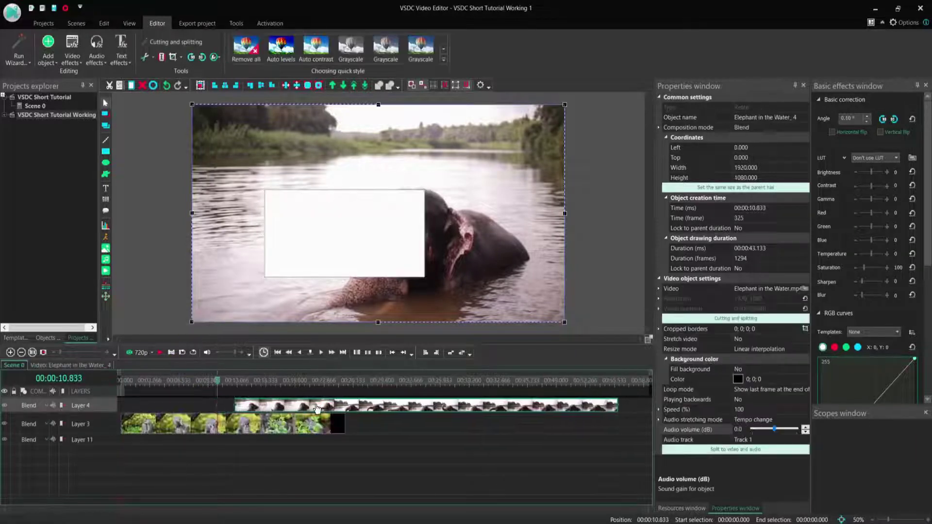
pyautogui.click(262, 381)
pyautogui.click(278, 388)
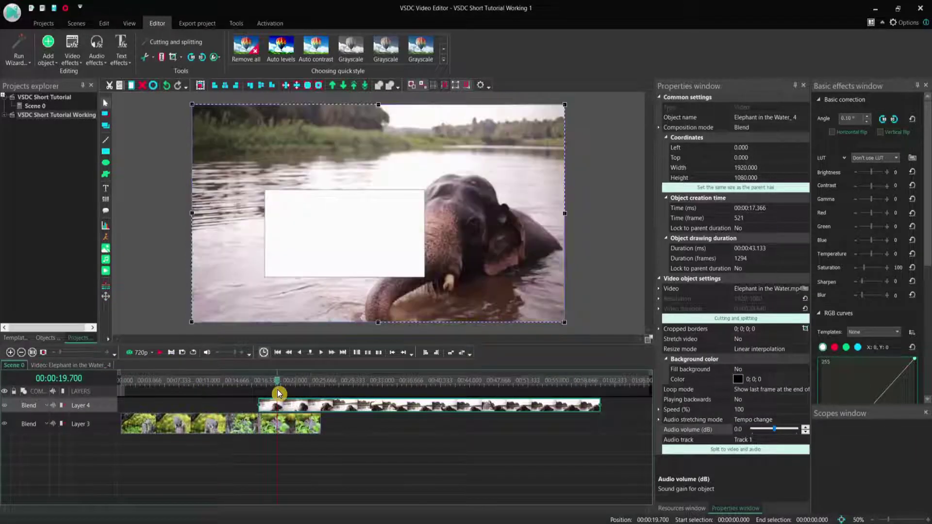
pyautogui.moveTo(275, 384); pyautogui.dragTo(236, 382)
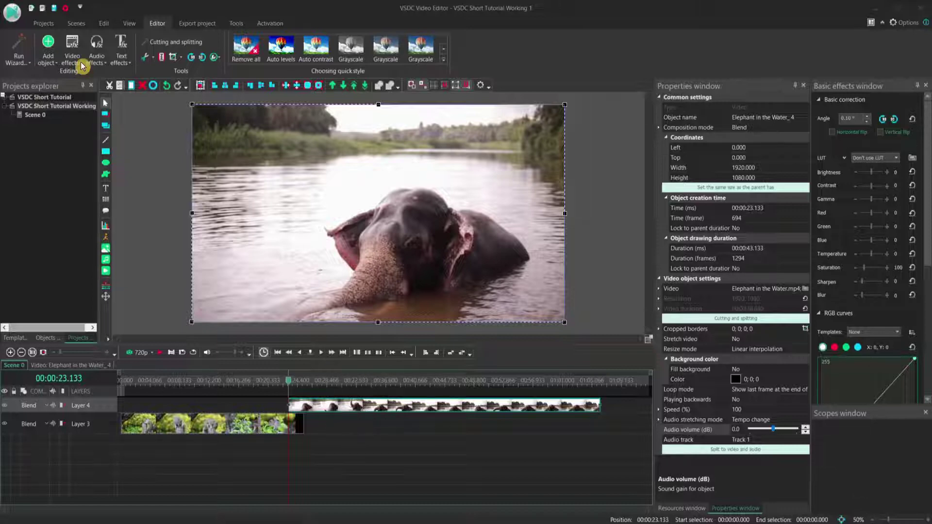
# Add a Perspective transform to the elephant clip, shorten it to 5 seconds, and preview it.
pyautogui.click(79, 62)
pyautogui.moveTo(104, 111)
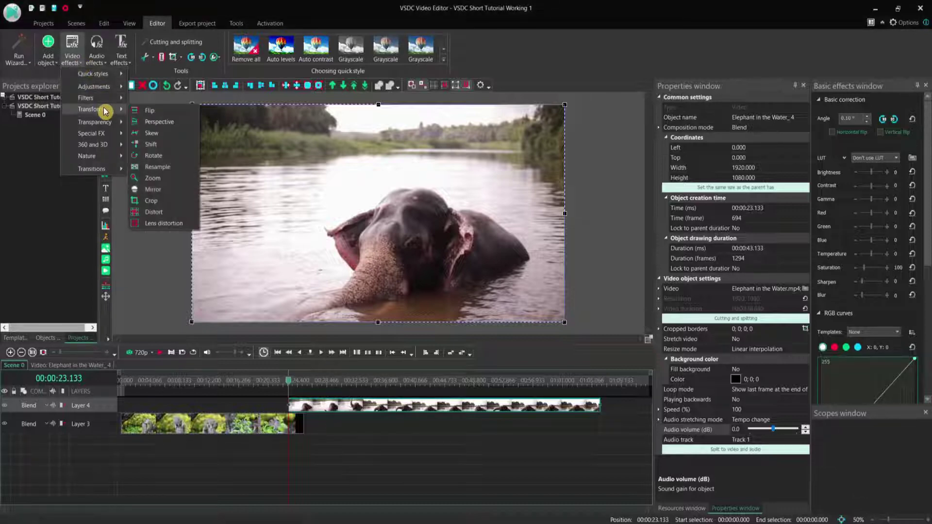
pyautogui.click(160, 122)
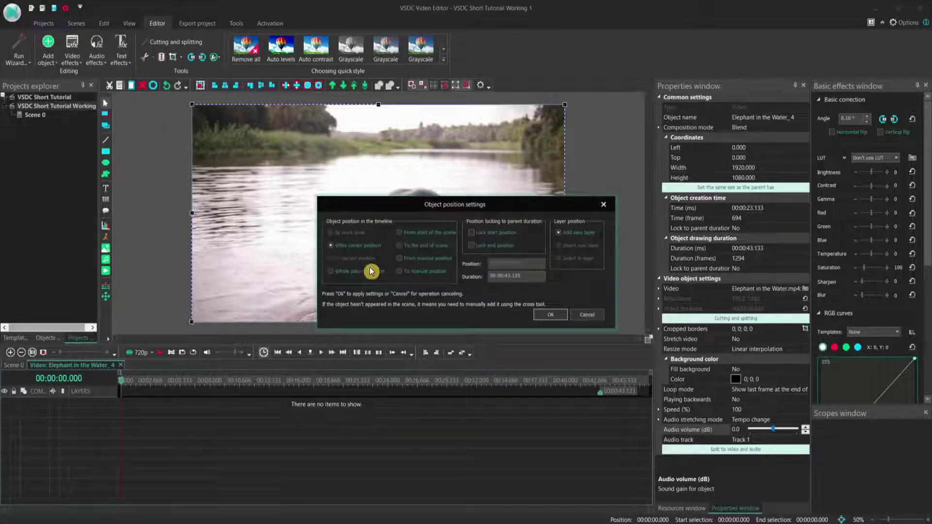
pyautogui.click(551, 314)
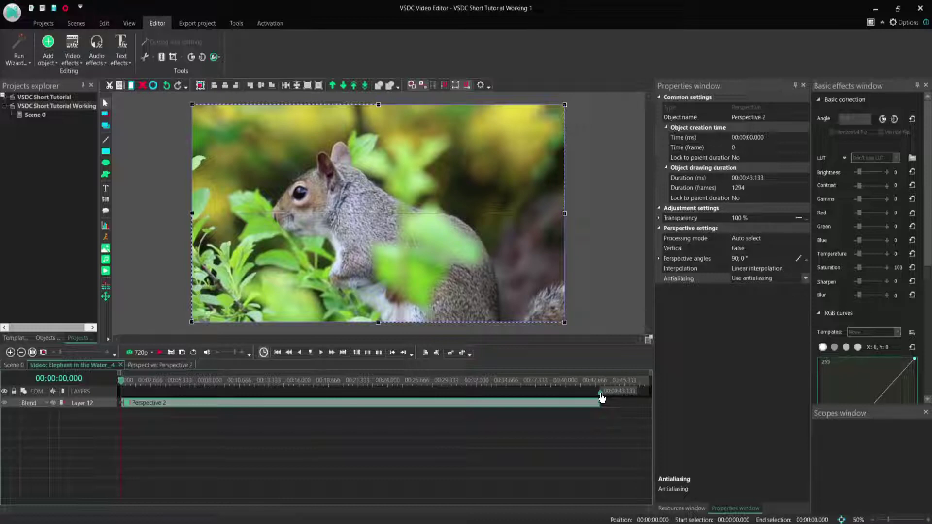
pyautogui.moveTo(601, 399); pyautogui.dragTo(182, 403)
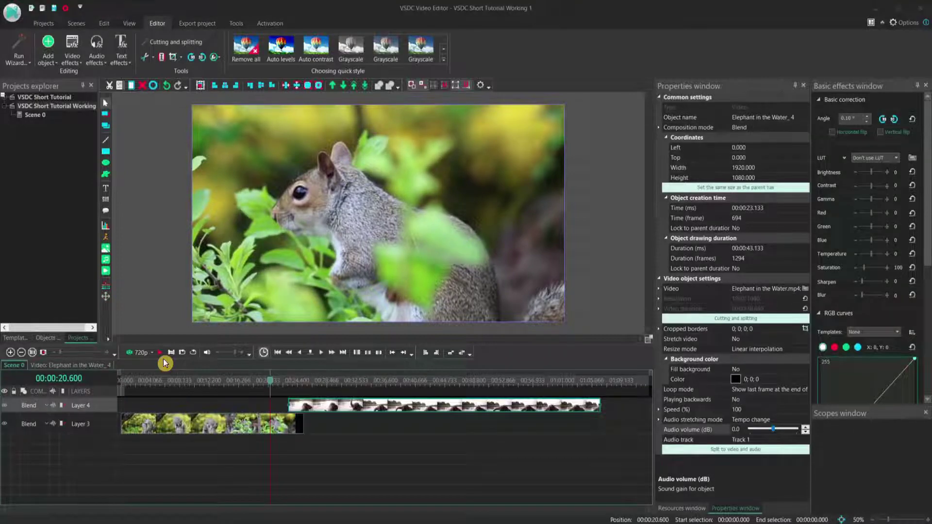
pyautogui.click(160, 353)
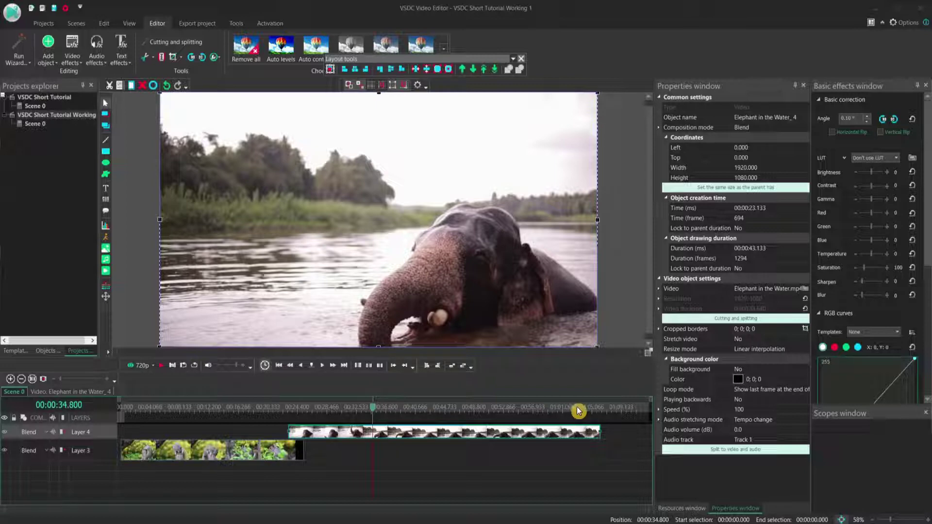
# Add a Paper burn transition at 1:03 in the elephant clip, lengthened to about 3.3 seconds.
pyautogui.click(578, 412)
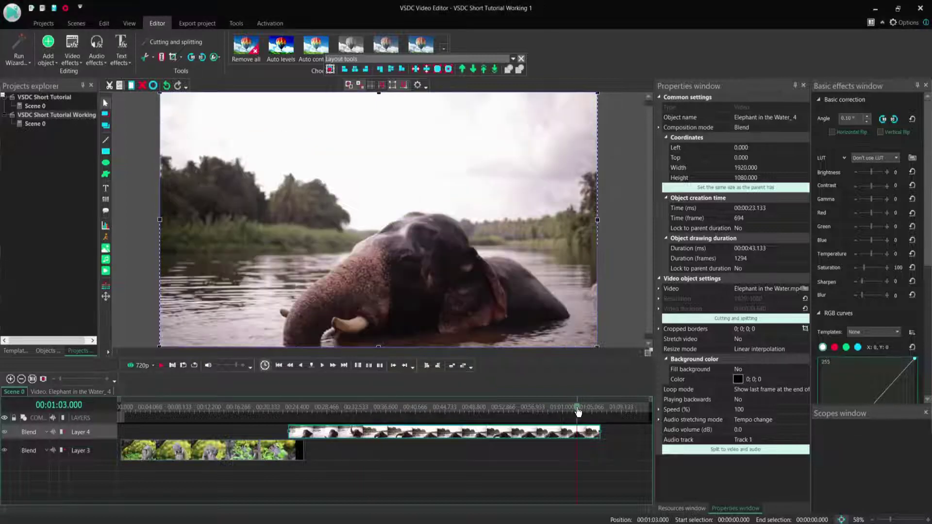
pyautogui.moveTo(367, 437)
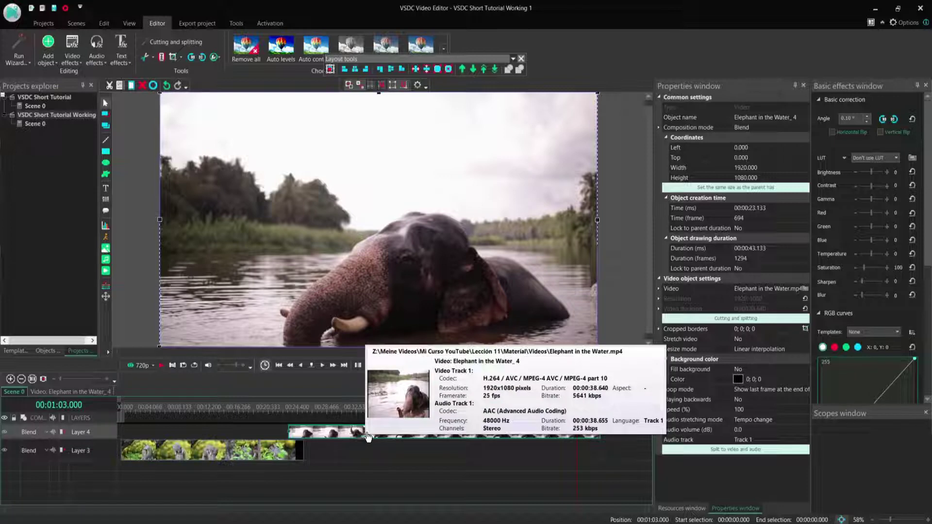
pyautogui.click(83, 65)
pyautogui.moveTo(117, 169)
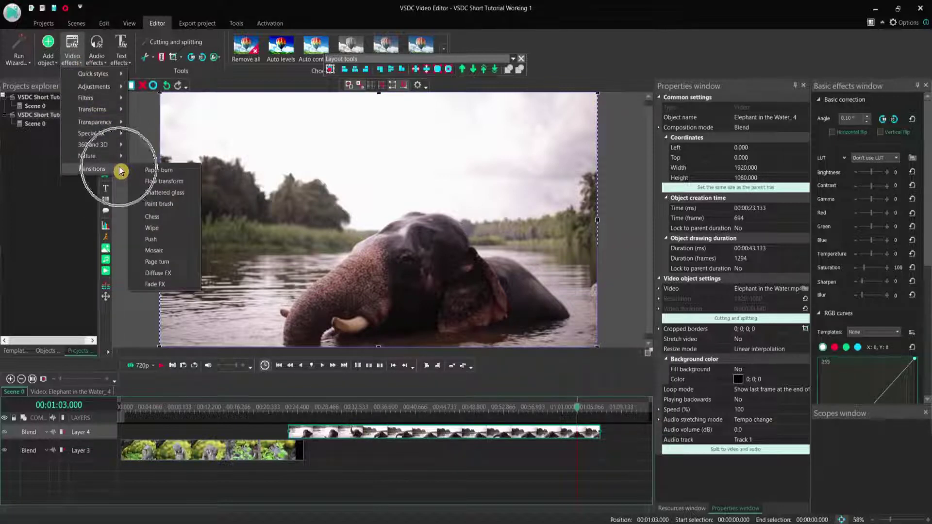
pyautogui.click(162, 173)
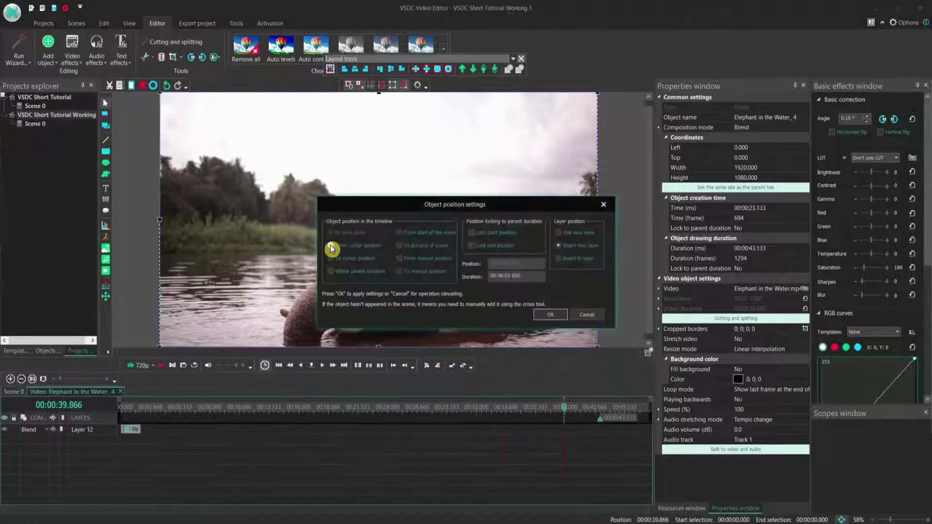
pyautogui.click(550, 315)
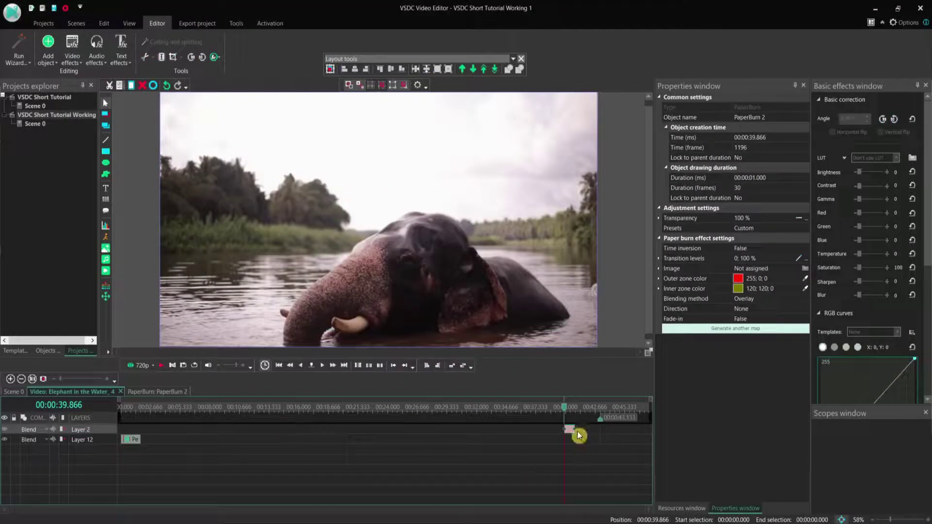
pyautogui.moveTo(576, 431); pyautogui.dragTo(600, 430)
# On Scene 0, play the ending from 57.9 seconds to preview the burn.
pyautogui.click(18, 393)
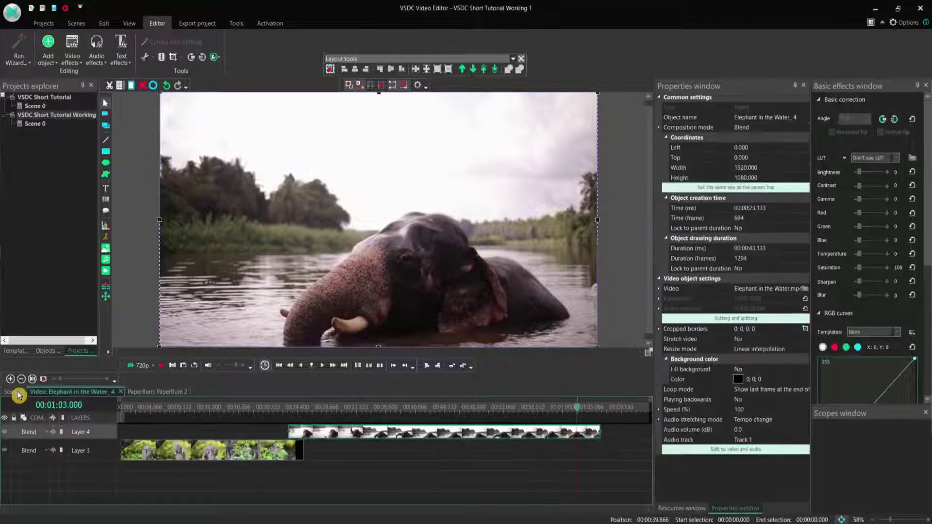
pyautogui.click(541, 410)
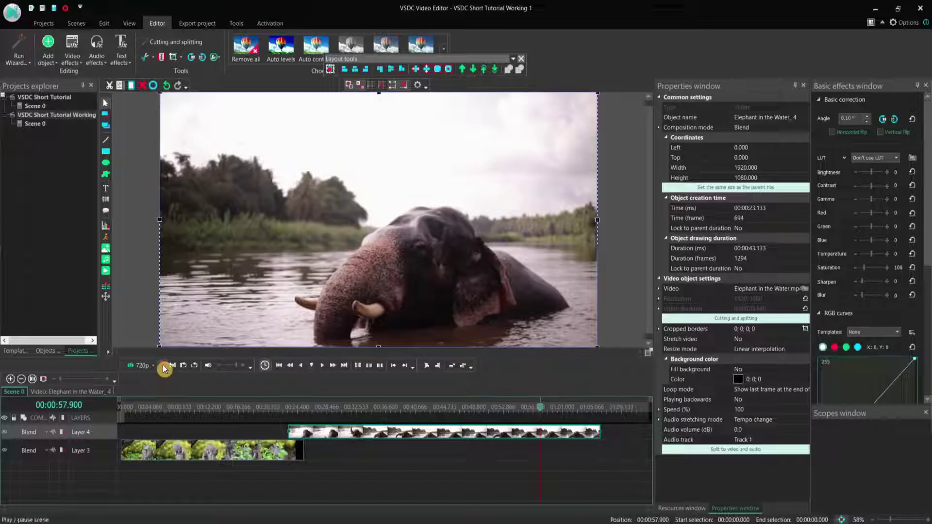
pyautogui.click(162, 367)
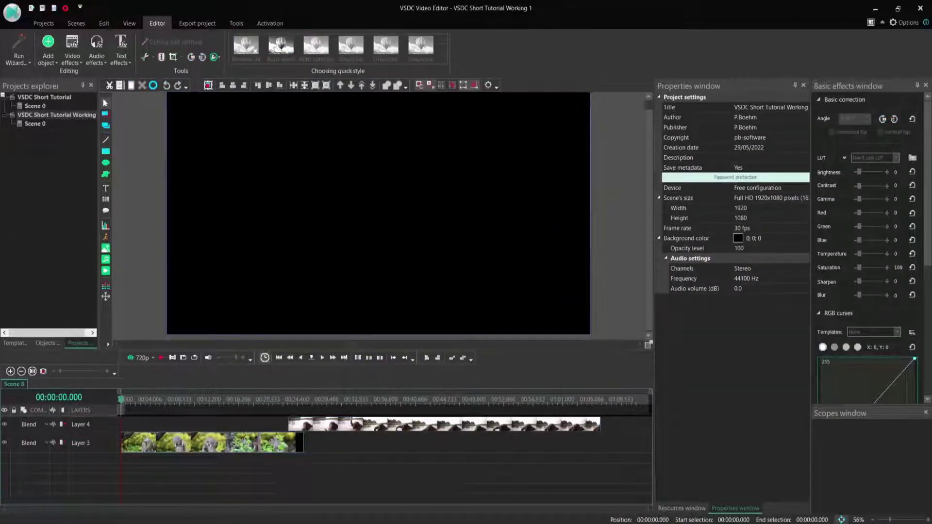
# Set export to Web for YouTube, reviewing the output name and H.264 profile without changes.
pyautogui.click(195, 23)
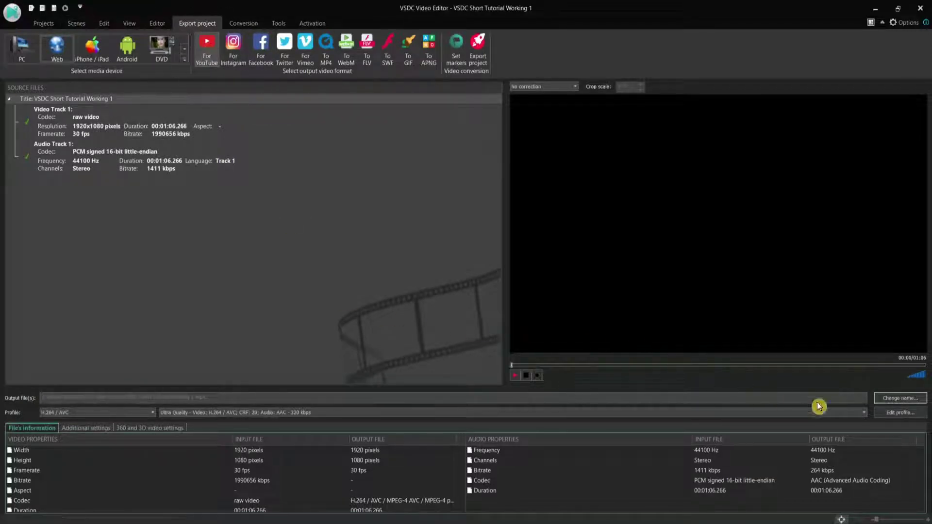
pyautogui.click(898, 401)
pyautogui.click(430, 482)
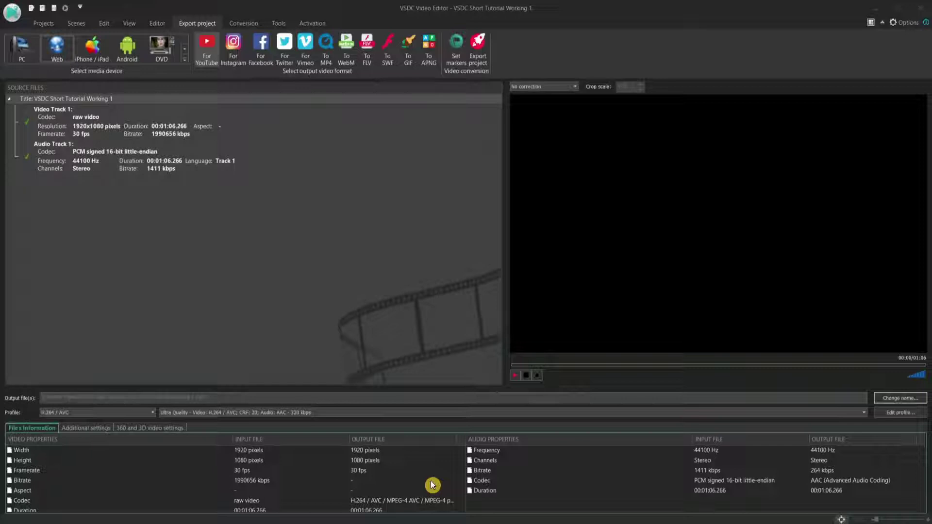
pyautogui.click(893, 414)
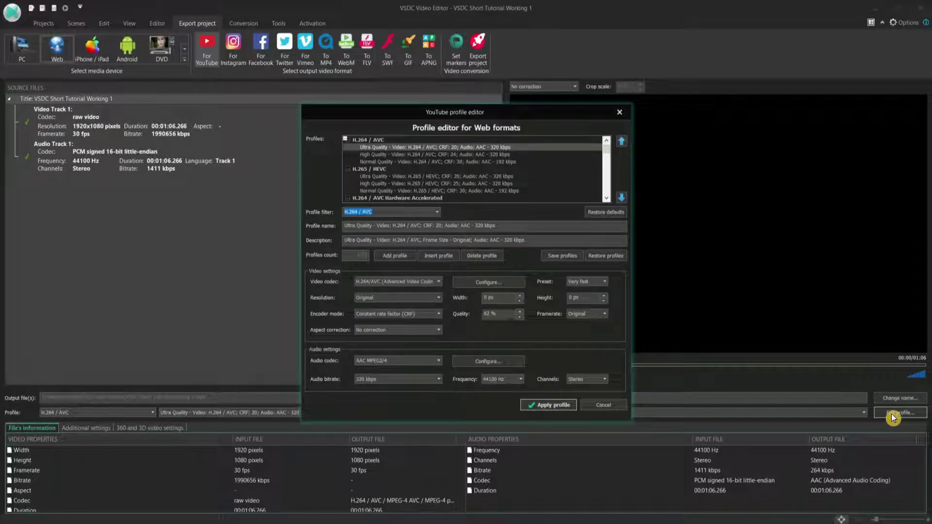
pyautogui.click(599, 403)
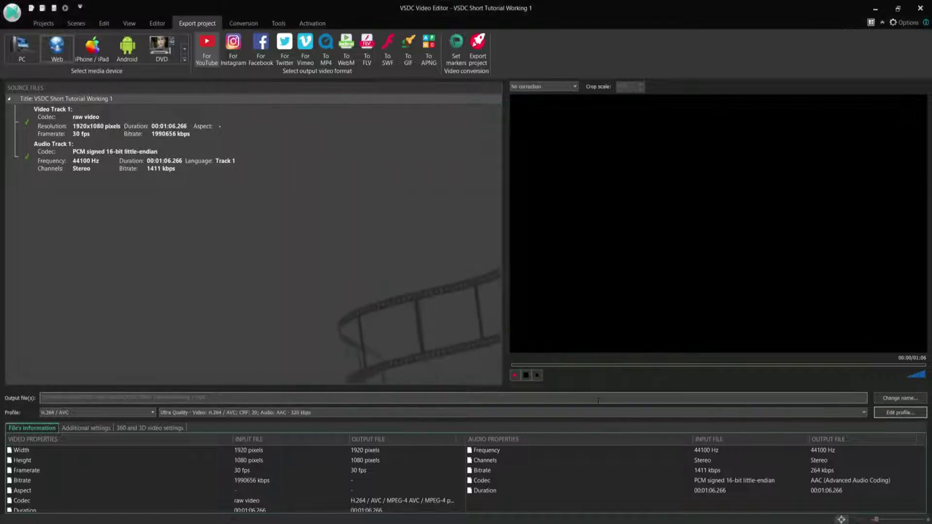
# Start rendering the project to the H.264 video file.
pyautogui.click(478, 49)
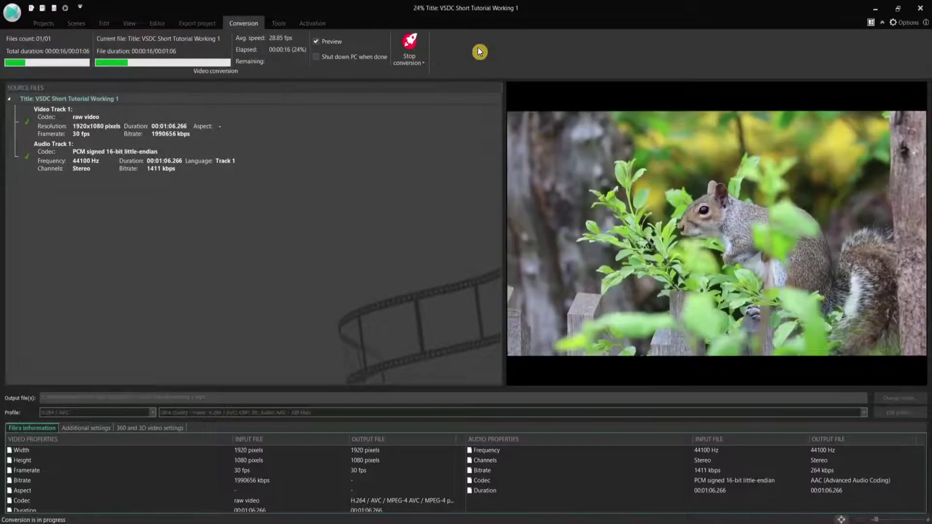